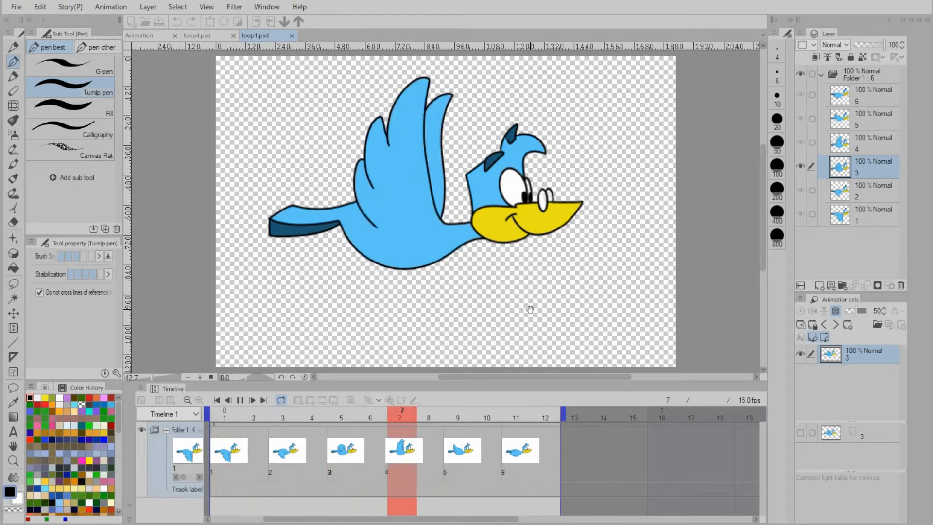
Step: Check that the Timeline and Animation cels palettes are enabled in the list of palettes
key("space")
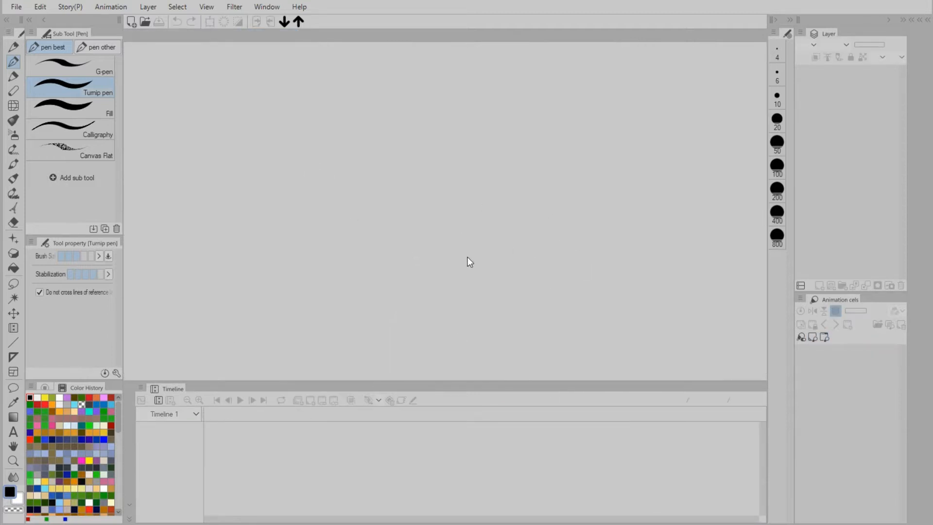
left_click(261, 10)
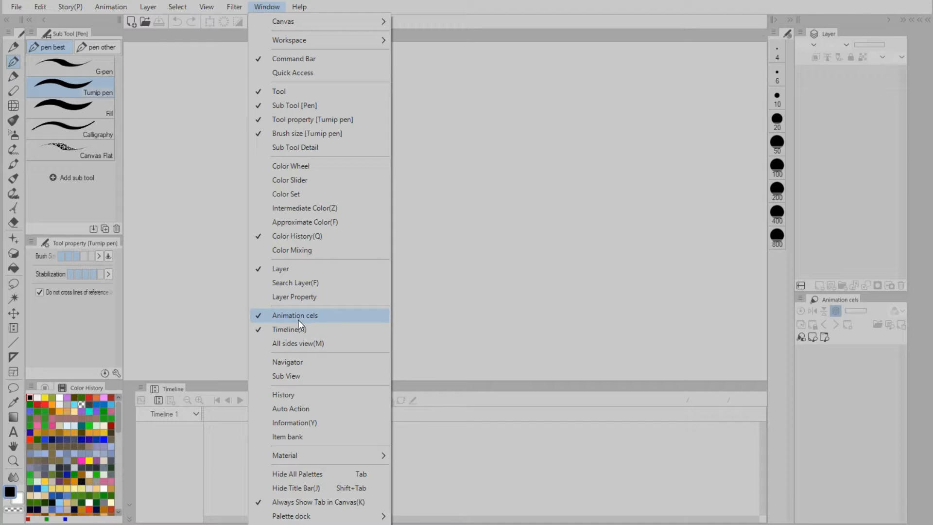
left_click(216, 164)
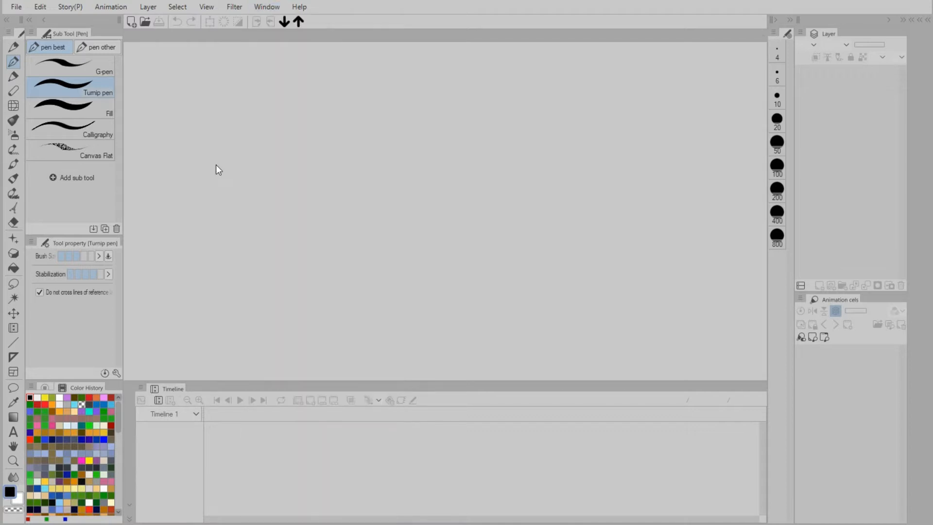
Step: Create an animation document from the 1280 x 720 (144dpi) with blank space preset and close it again
left_click(16, 7)
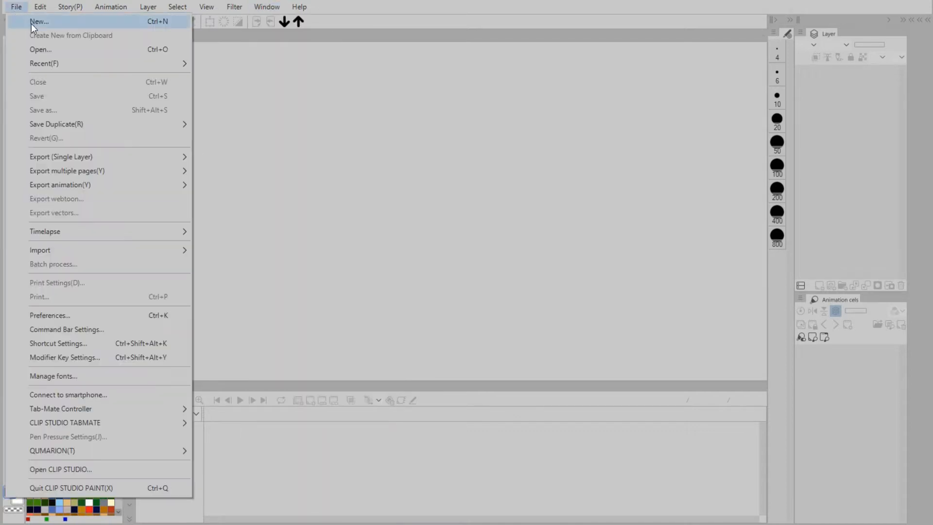
left_click(38, 24)
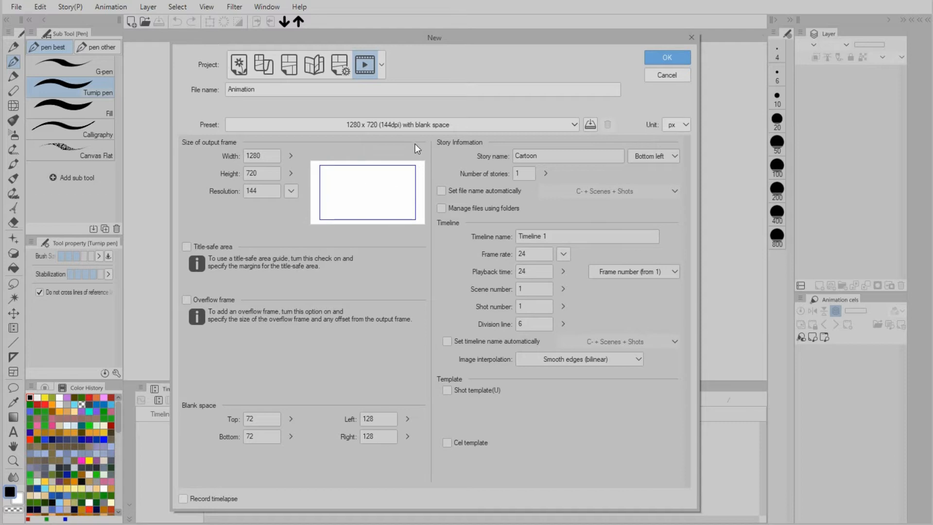
key("Return")
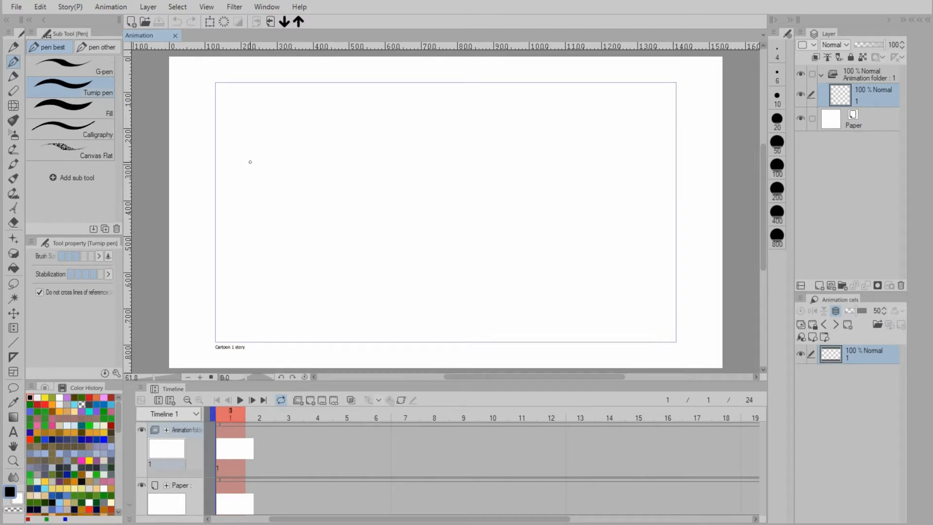
key("ctrl+w")
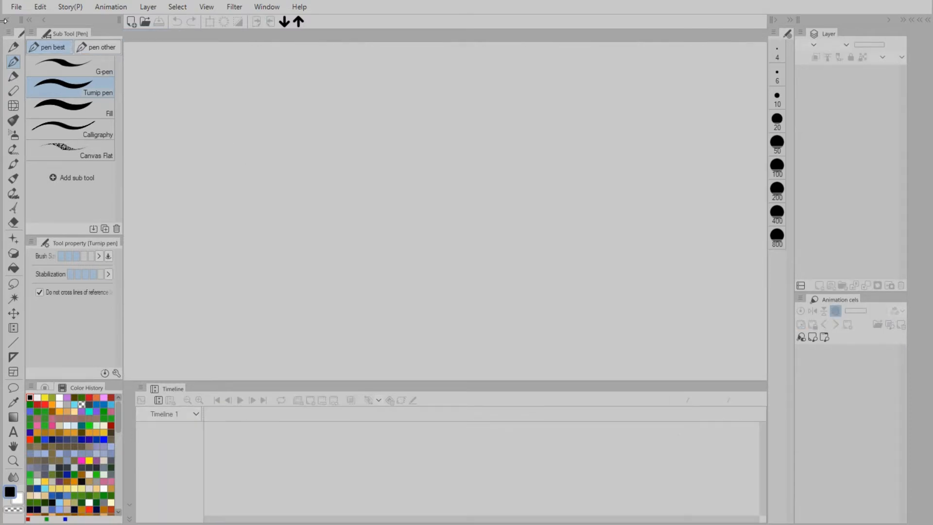
Step: Create a new illustration canvas with the YouTube HD preset, 1280 x 720 px at 300 resolution, without paper color
left_click(14, 10)
left_click(43, 22)
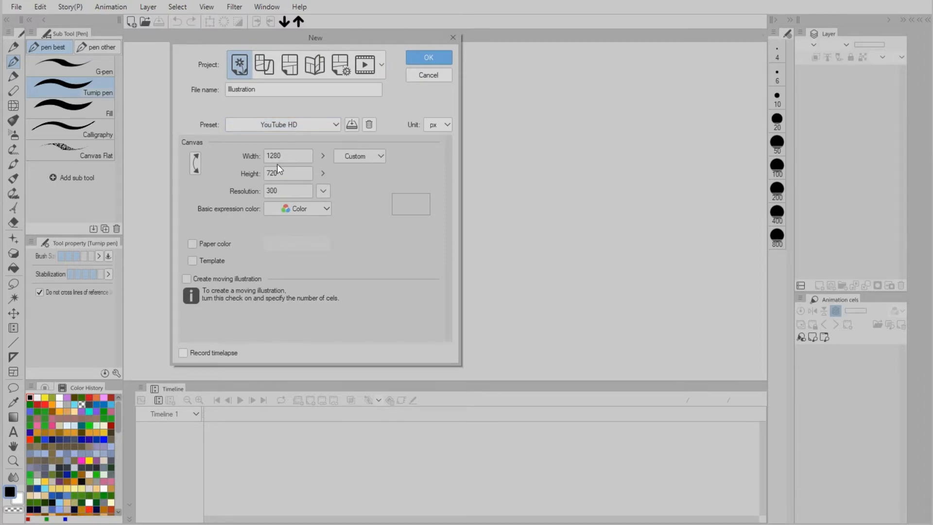
left_click(435, 57)
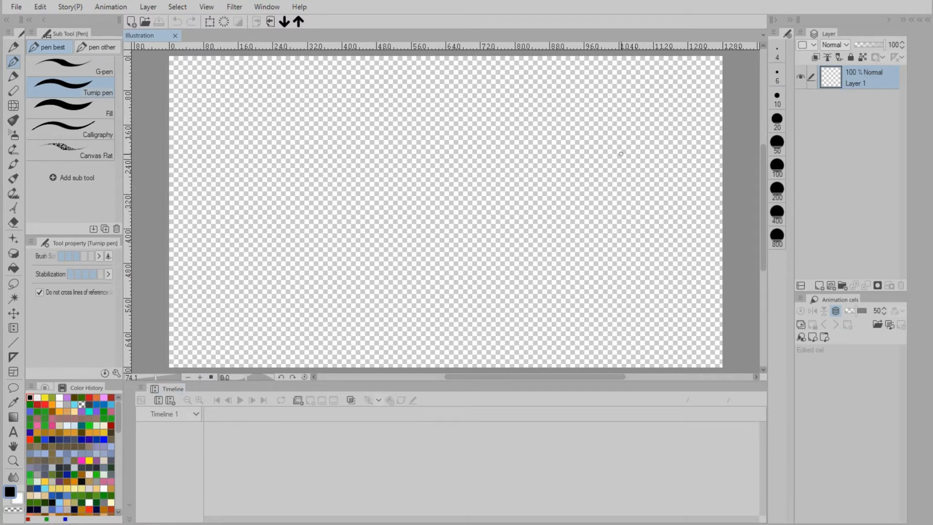
left_click(108, 8)
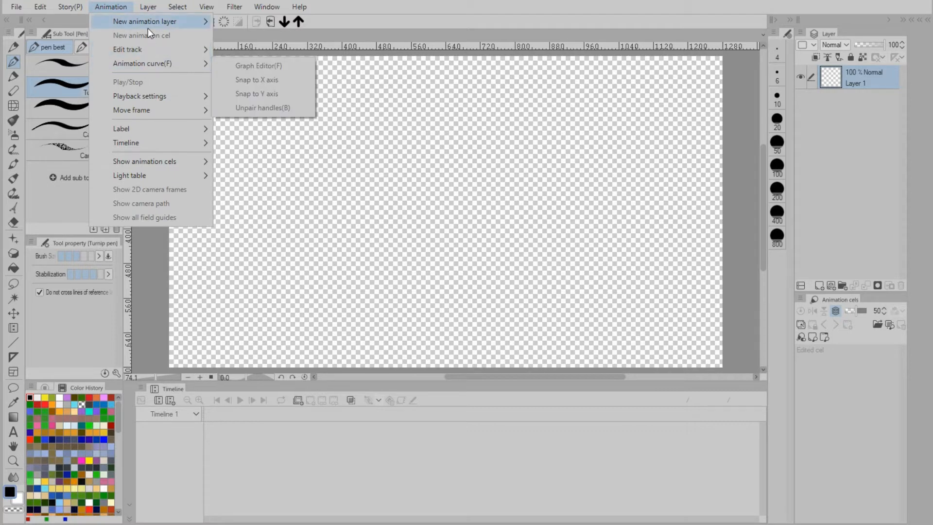
mouse_move(148, 28)
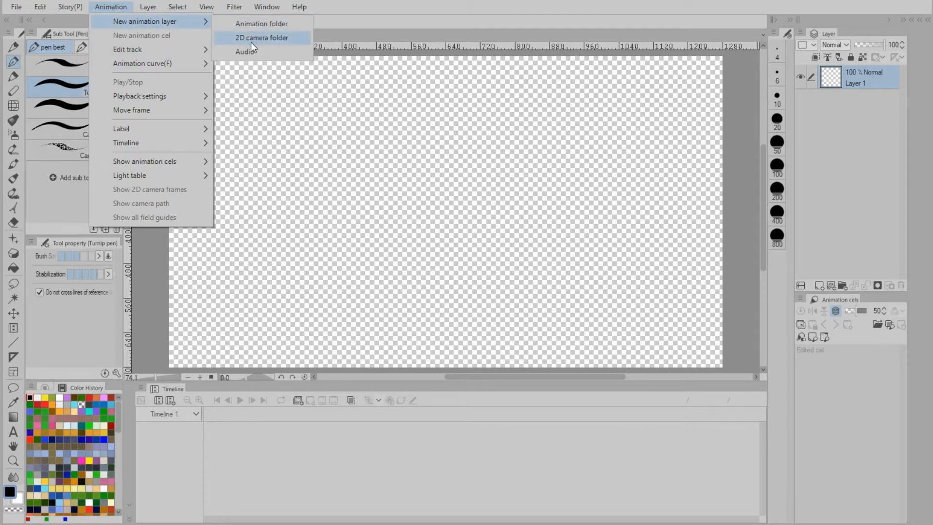
mouse_move(141, 142)
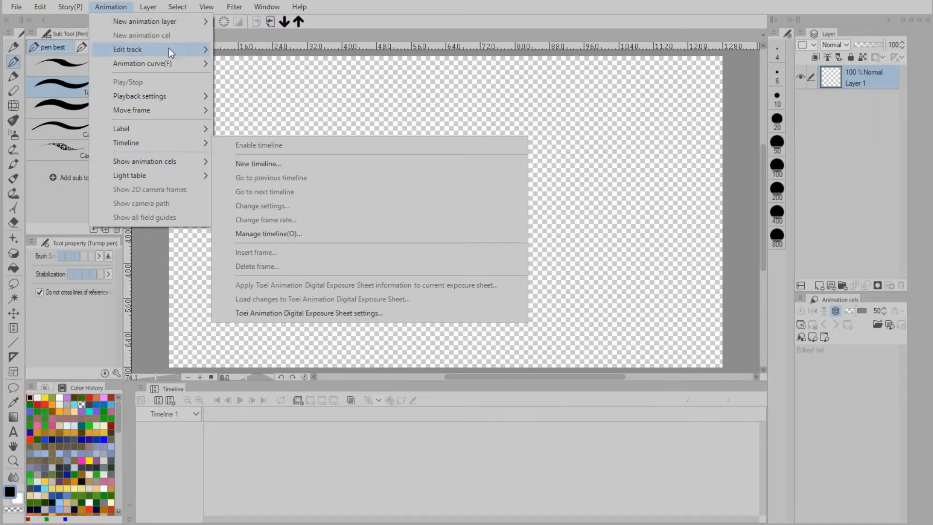
left_click(236, 115)
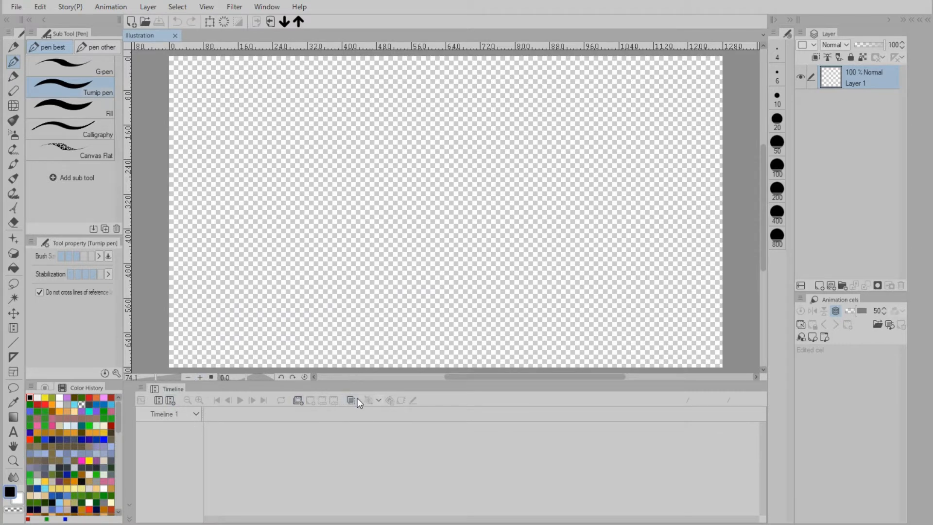
Step: Create a new timeline with frame rate 15 and playback time 30, and set the timeline's thumbnail size to None
left_click(171, 401)
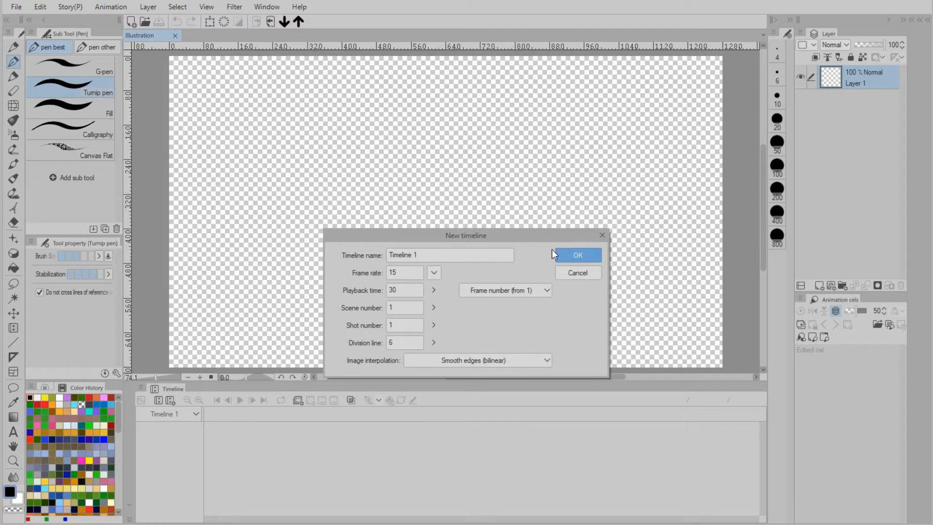
left_click(571, 254)
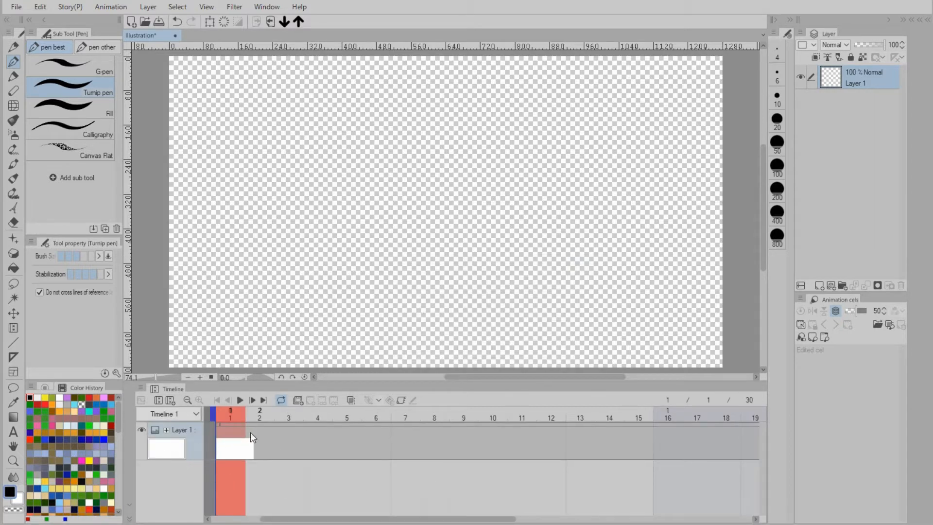
left_click(139, 387)
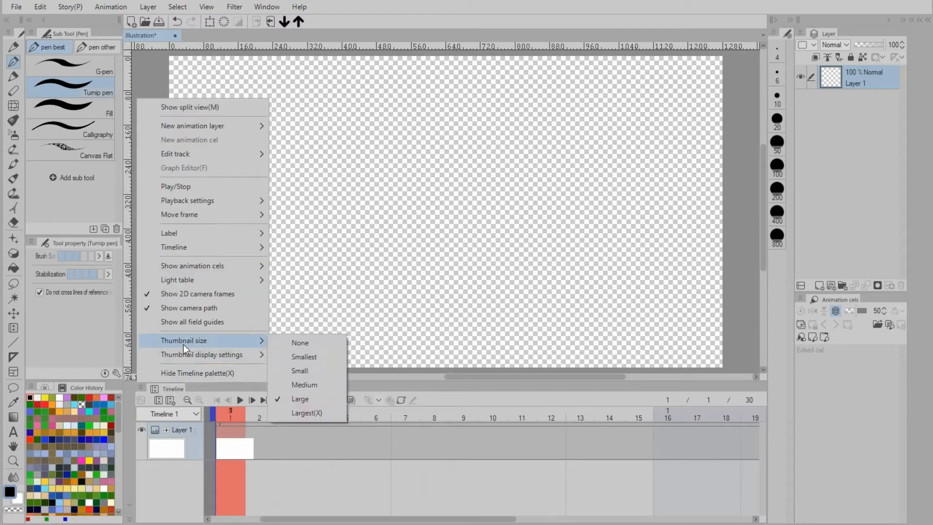
mouse_move(183, 344)
left_click(304, 342)
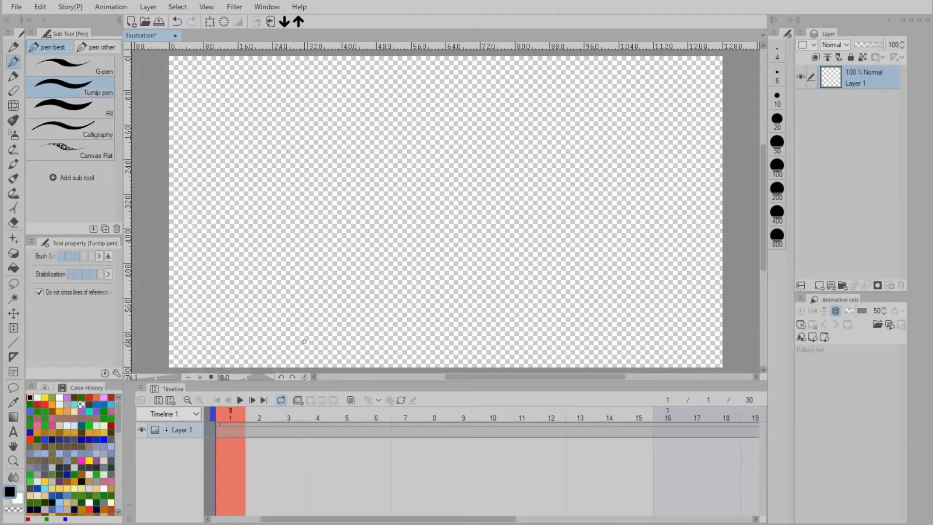
Step: Add a new animation folder to the timeline with frame 1 as the current frame
left_click(187, 401)
left_click(187, 400)
left_click(187, 401)
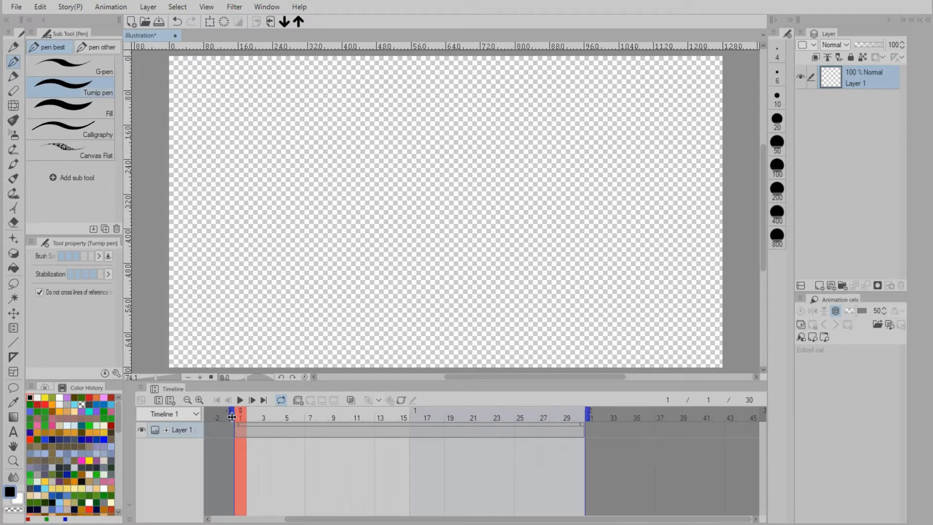
left_click(263, 417)
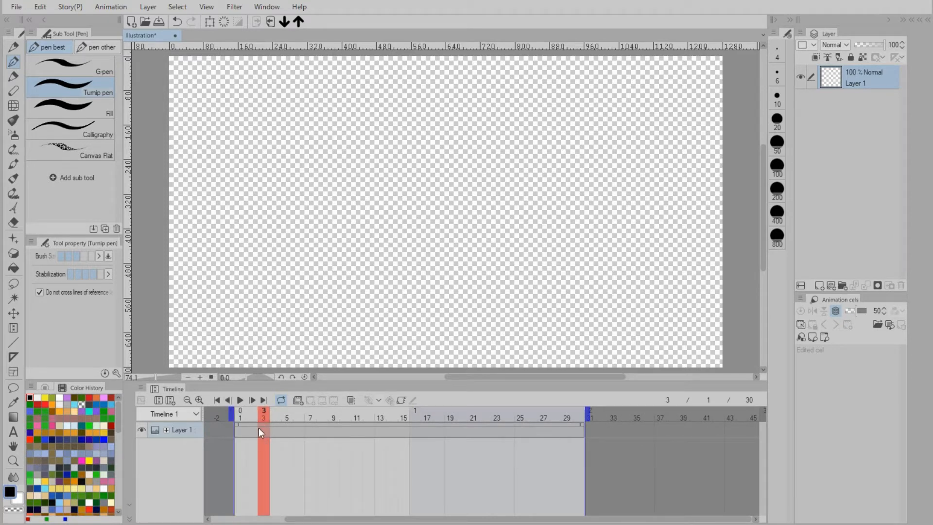
left_click(238, 413)
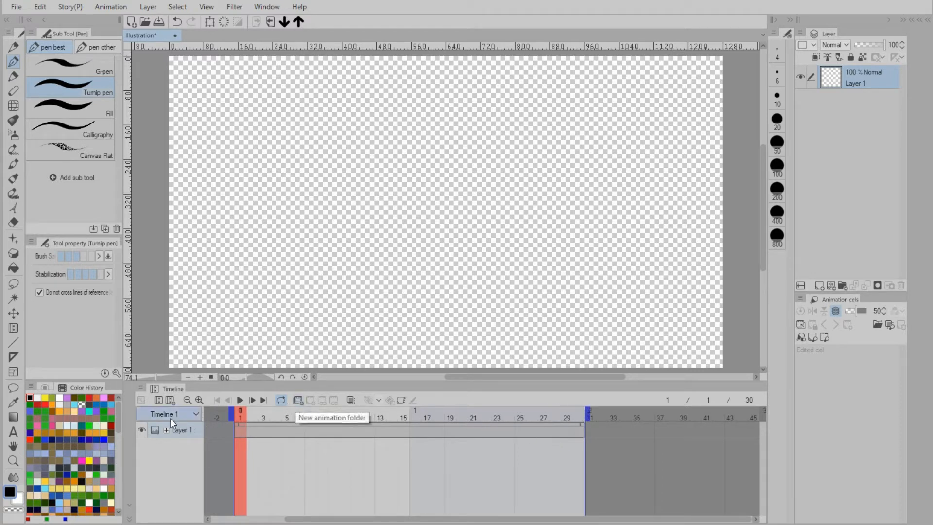
left_click(297, 402)
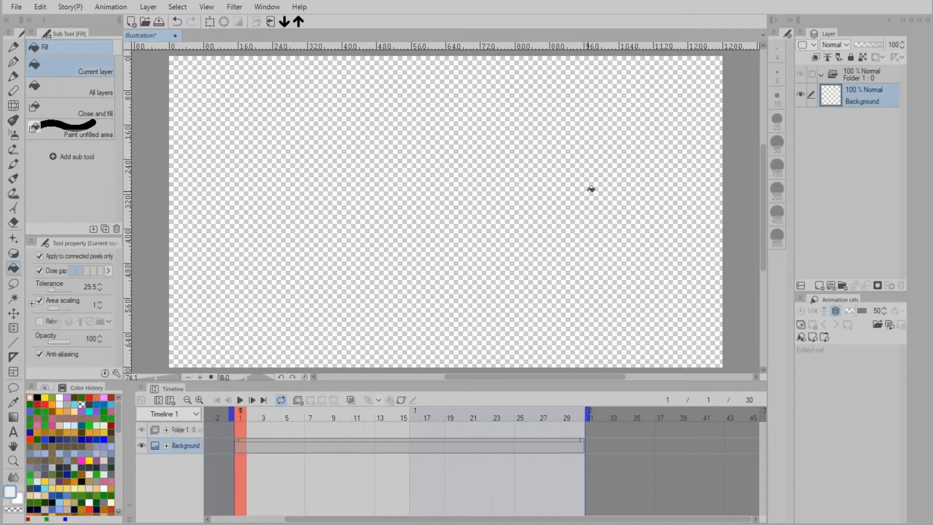
Step: Fill the Background layer with off-white across the whole canvas and hide that layer
left_click(591, 189)
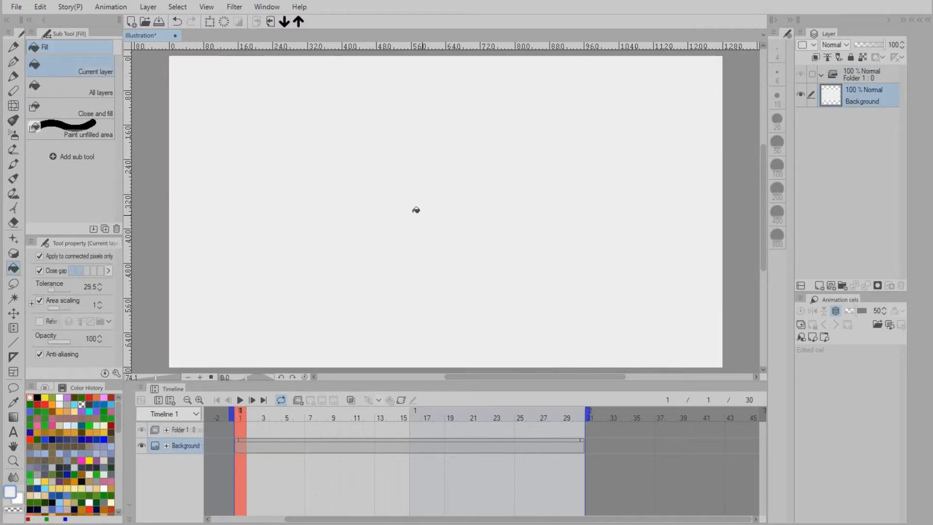
left_click(800, 94)
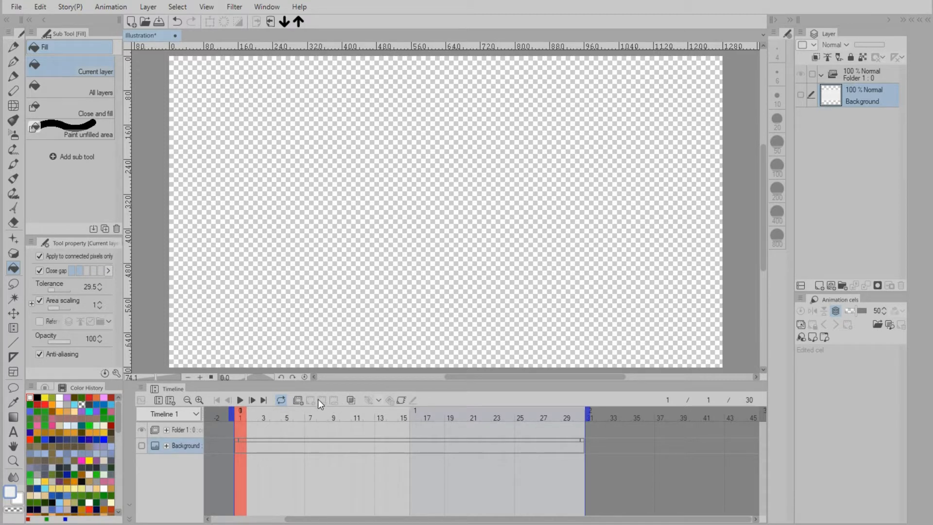
Step: Add a new cel to the animation folder at frame 1 and draw a curved S-shaped line on it with the Turnip pen
left_click(174, 429)
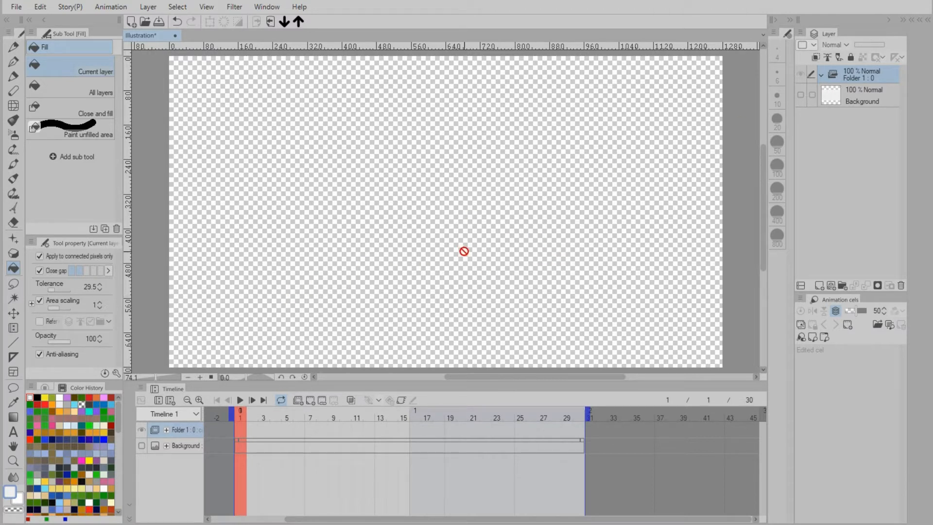
key("p")
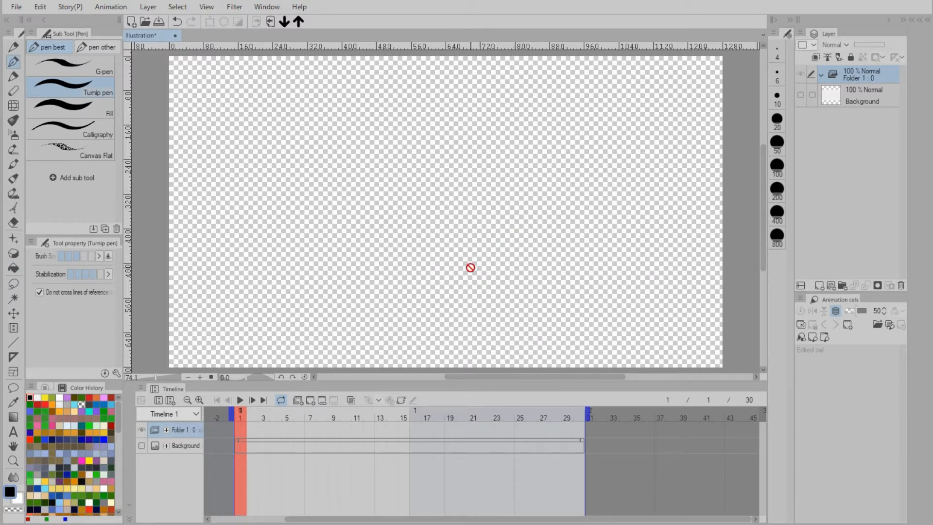
left_click(310, 401)
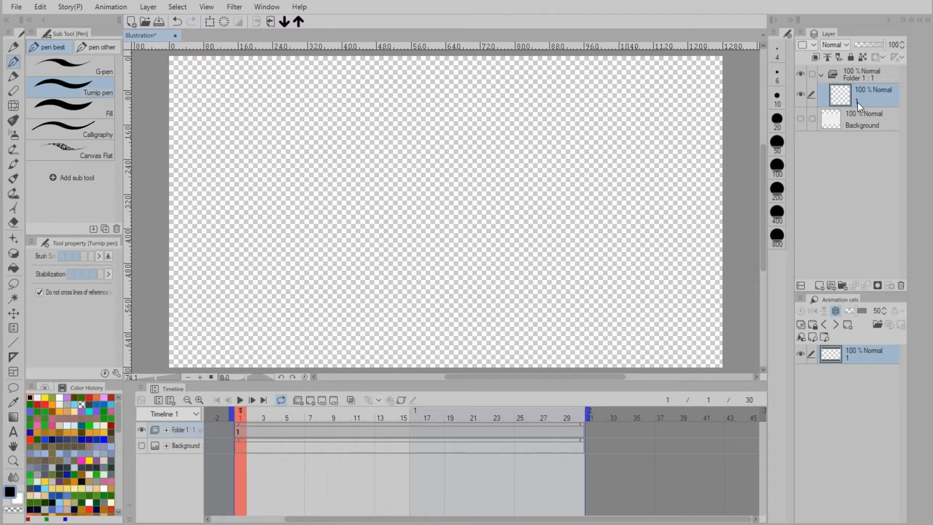
mouse_move(362, 190)
left_mouse_down()
mouse_move(341, 297)
mouse_move(525, 124)
mouse_move(545, 228)
left_mouse_up()
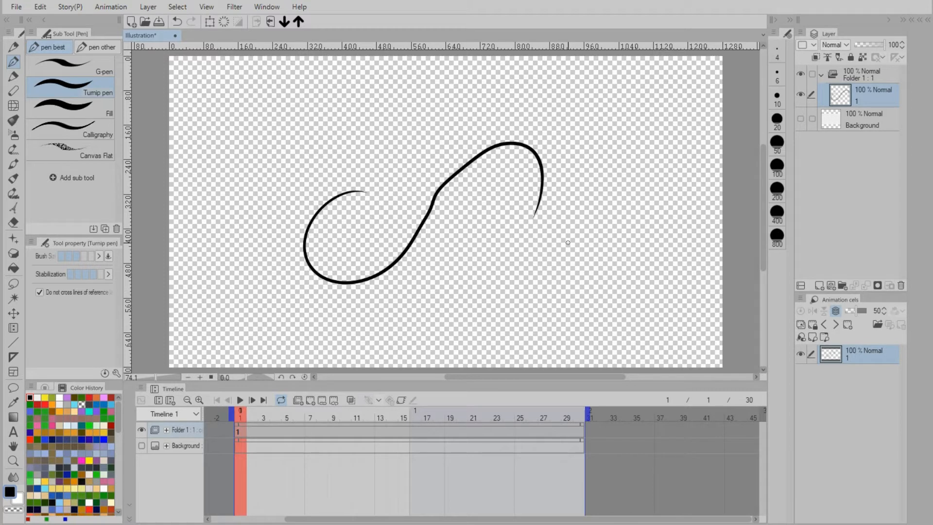
Step: Add a new cel at frame 3 of the animation folder and draw a wide U-shaped curve across the canvas
left_click(262, 414)
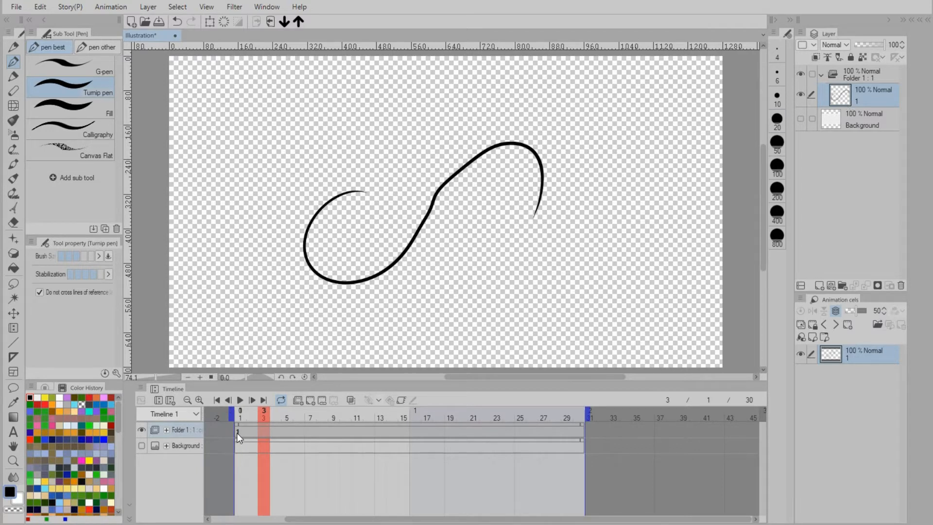
left_click(310, 399)
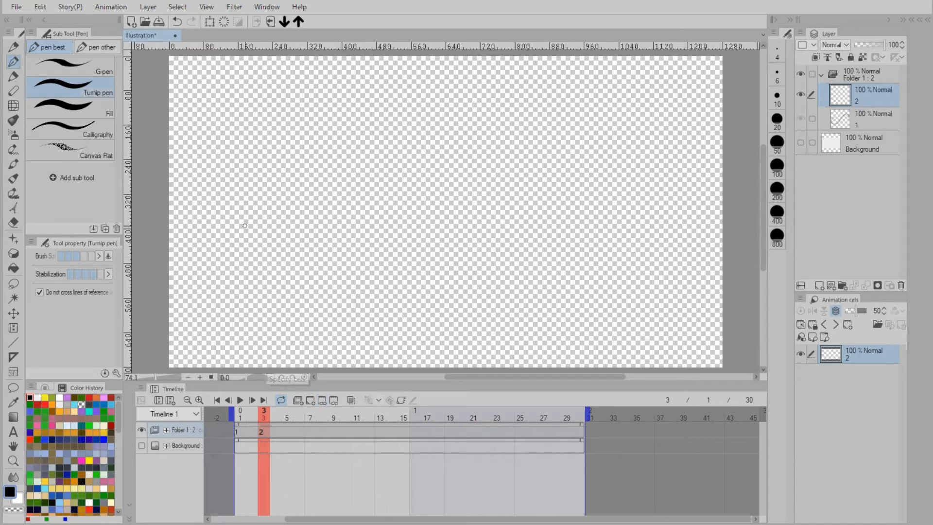
left_click_drag(238, 212, 317, 276)
mouse_move(370, 306)
left_mouse_down()
mouse_move(588, 262)
mouse_move(634, 144)
left_mouse_up()
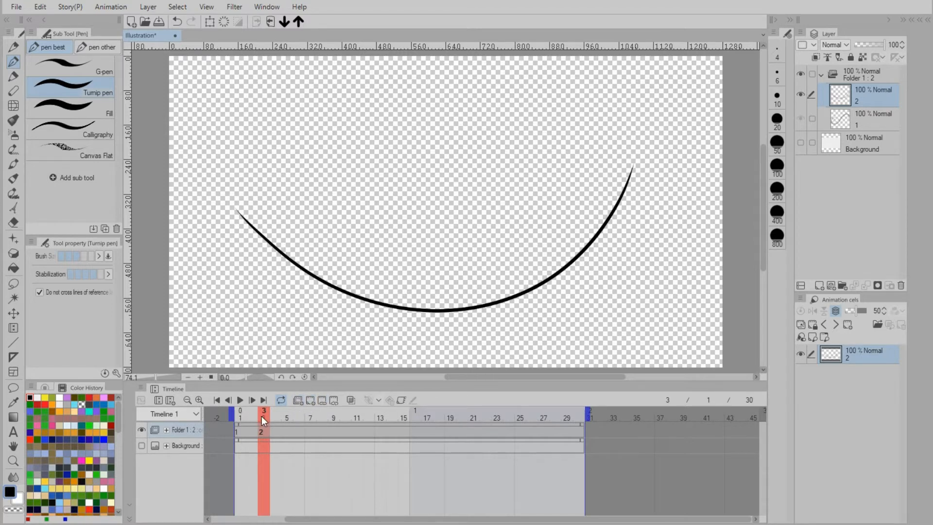
Step: Add a new cel at frame 5 of the animation folder and draw a figure 3 in the middle of the canvas
left_click(310, 401)
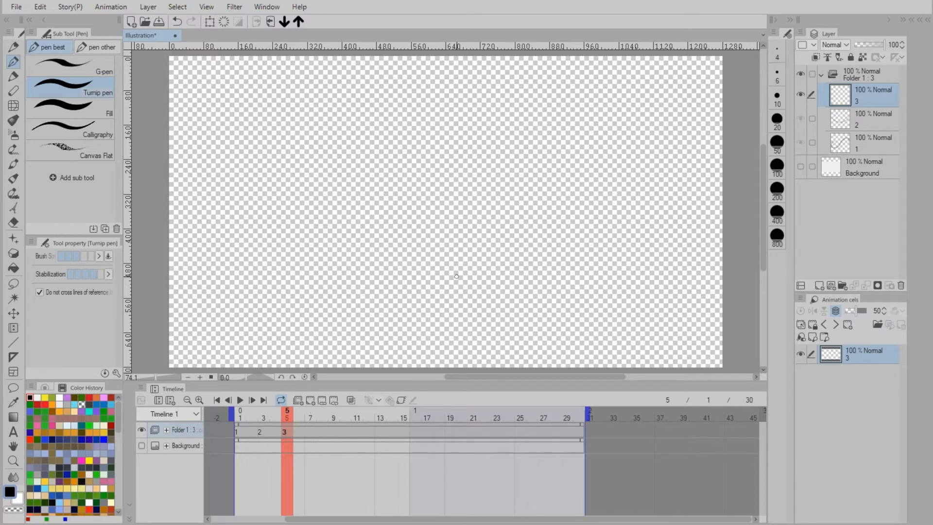
mouse_move(396, 171)
left_mouse_down()
mouse_move(485, 205)
mouse_move(379, 260)
left_mouse_up()
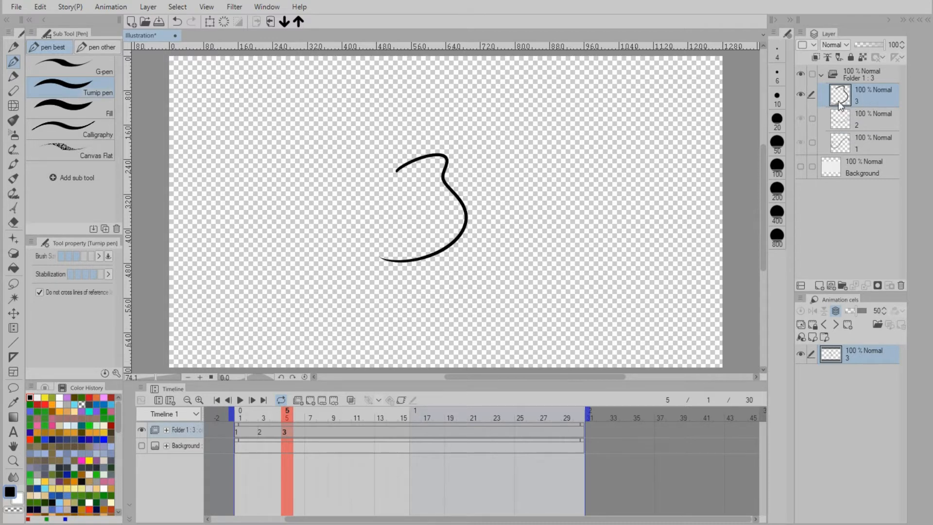
Step: View the three cels of the animation folder one after another to compare their drawings and timeline positions
left_click(847, 115)
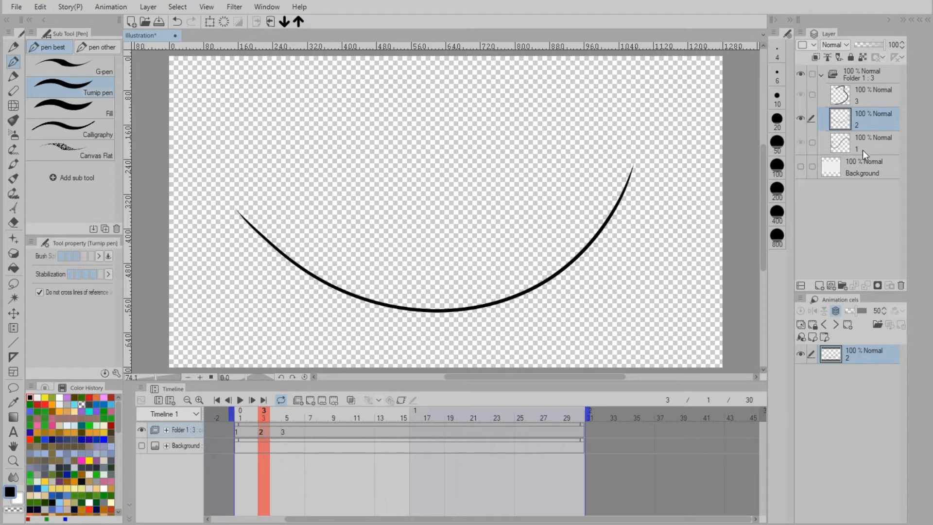
left_click(862, 150)
left_click(879, 98)
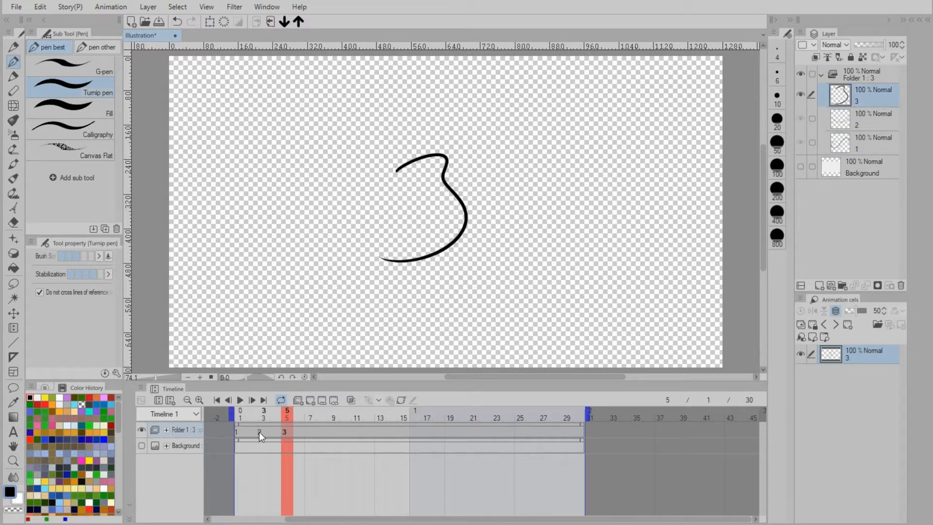
left_click(856, 121)
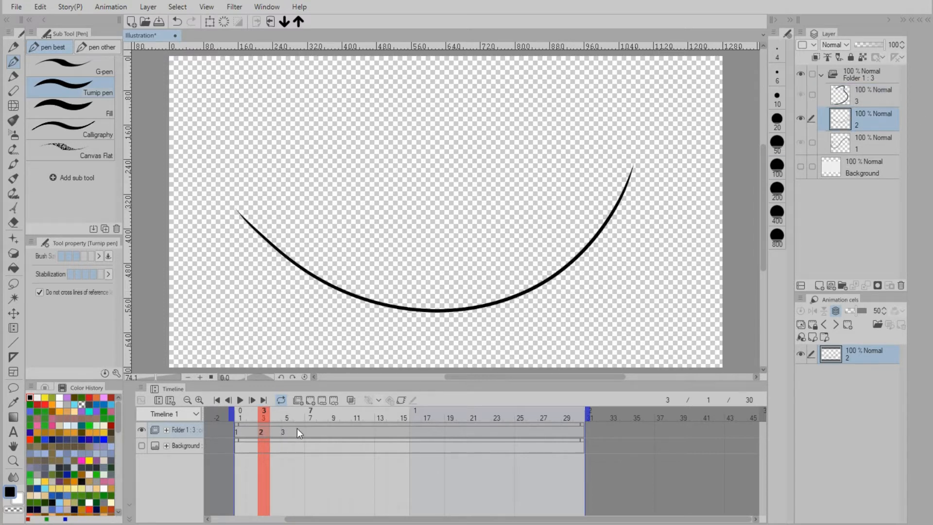
Step: Assign existing cel 1 to frame 7 of the animation folder's track
left_click(310, 414)
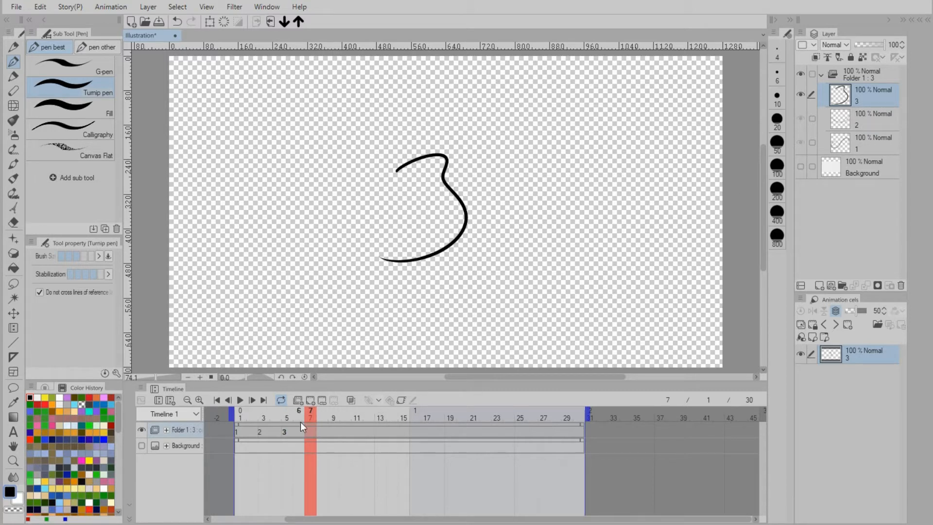
mouse_move(308, 412)
left_mouse_down()
mouse_move(533, 402)
mouse_move(309, 420)
left_mouse_up()
left_click(320, 399)
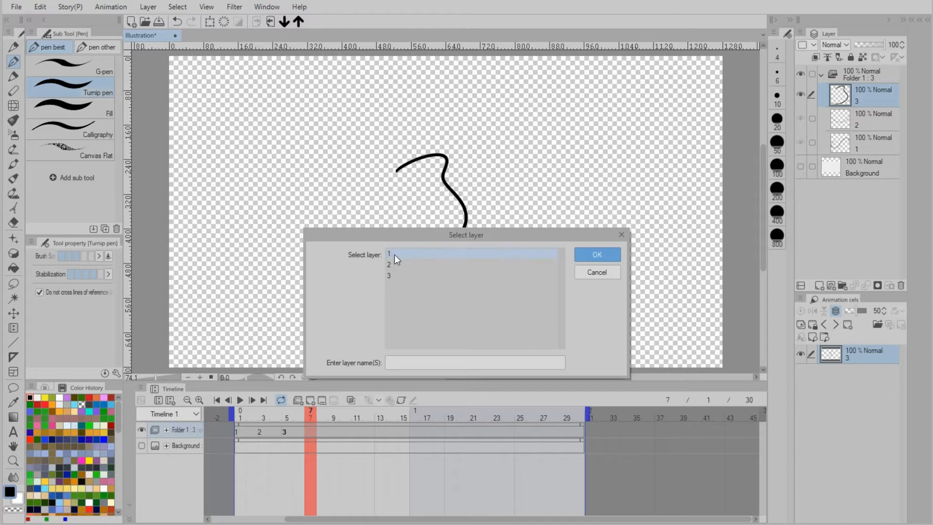
left_click(392, 255)
left_click(596, 253)
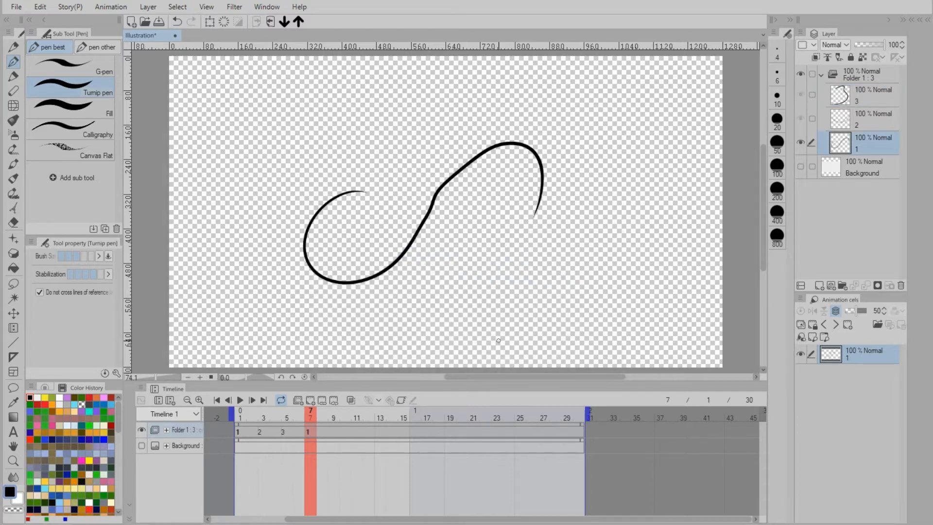
left_click_drag(330, 410, 314, 421)
Step: Remove cel 3's assignment from frame 5 of the animation folder and scrub through the neighbouring frames
left_click(290, 432)
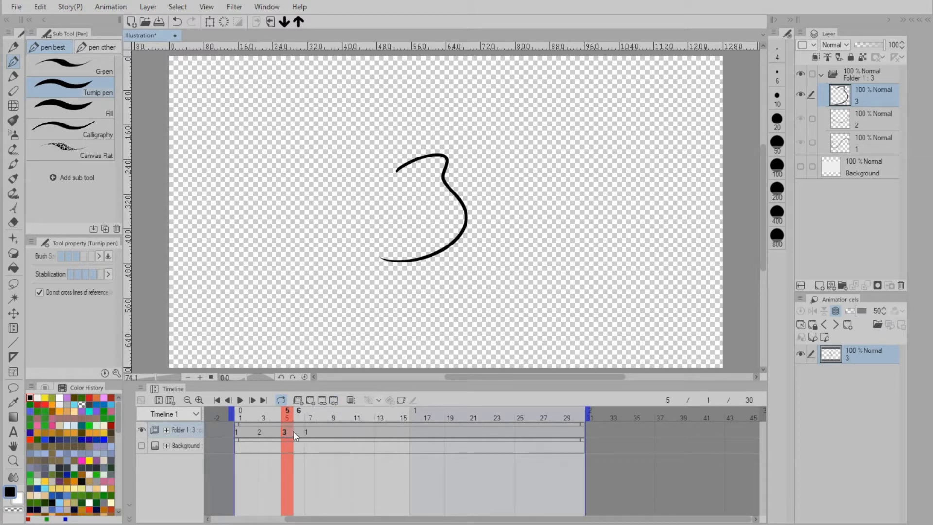
left_click(335, 399)
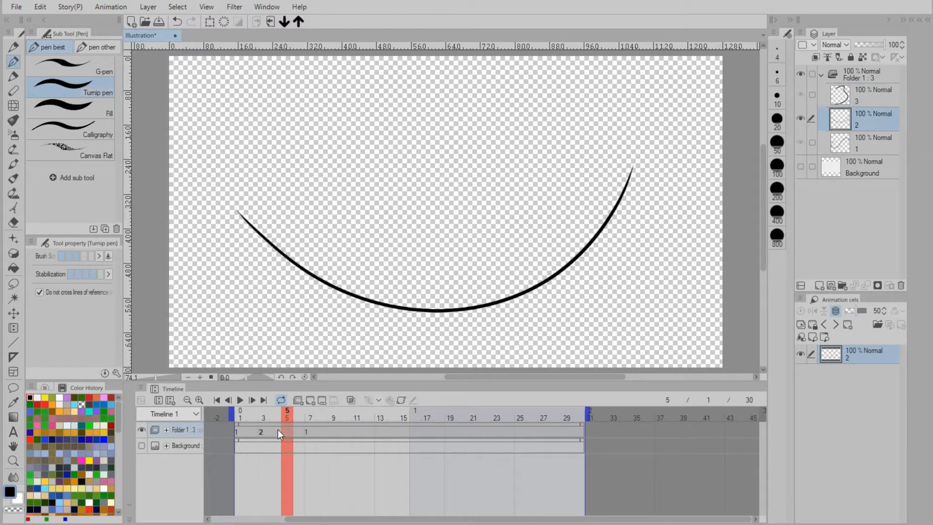
left_click_drag(246, 408, 308, 409)
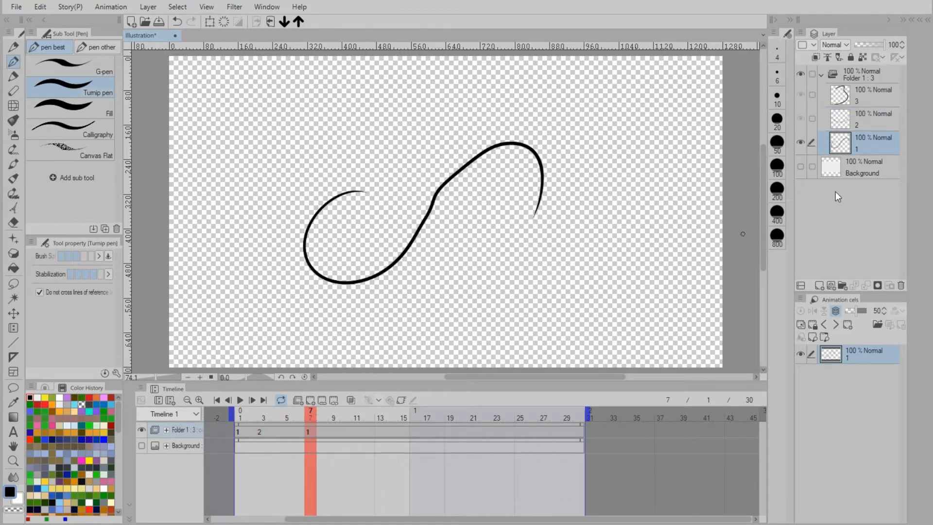
Step: Assign existing cel 3 to frame 5 of the animation folder's track
left_click(286, 417)
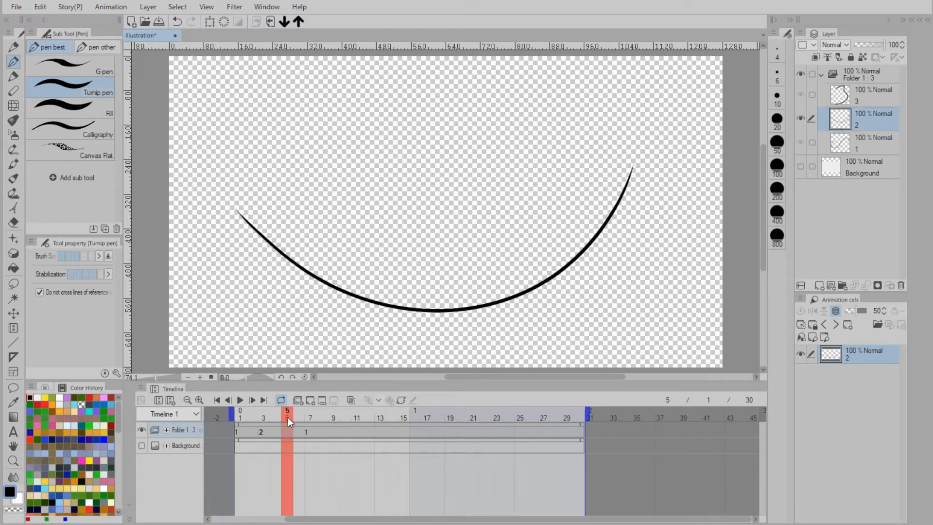
left_click(320, 401)
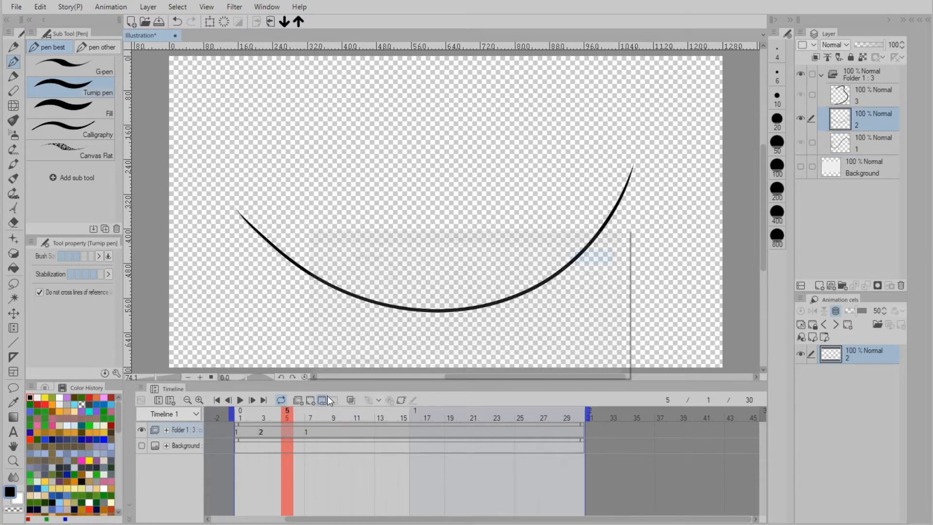
left_click(397, 275)
left_click(587, 251)
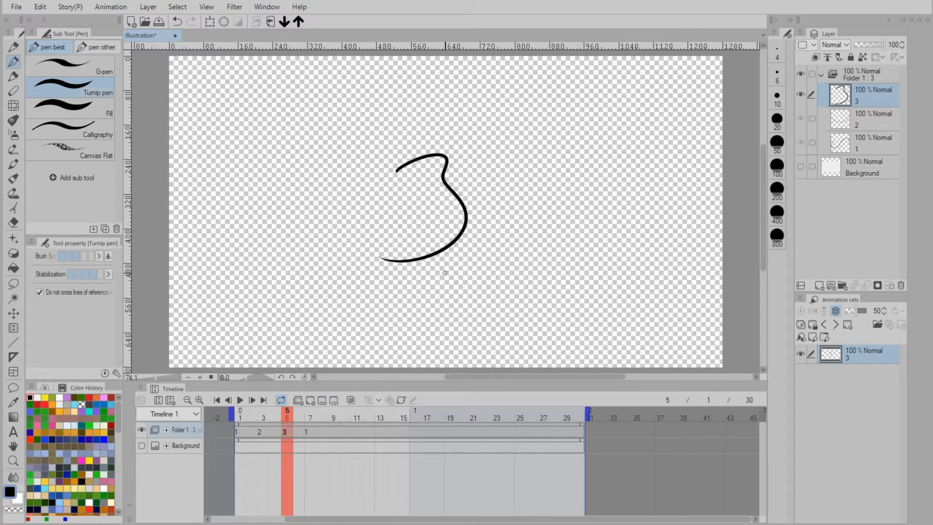
Step: Enable onion skin at frame 6 to show the previous and next cels around cel 3
key("Right")
left_click(351, 400)
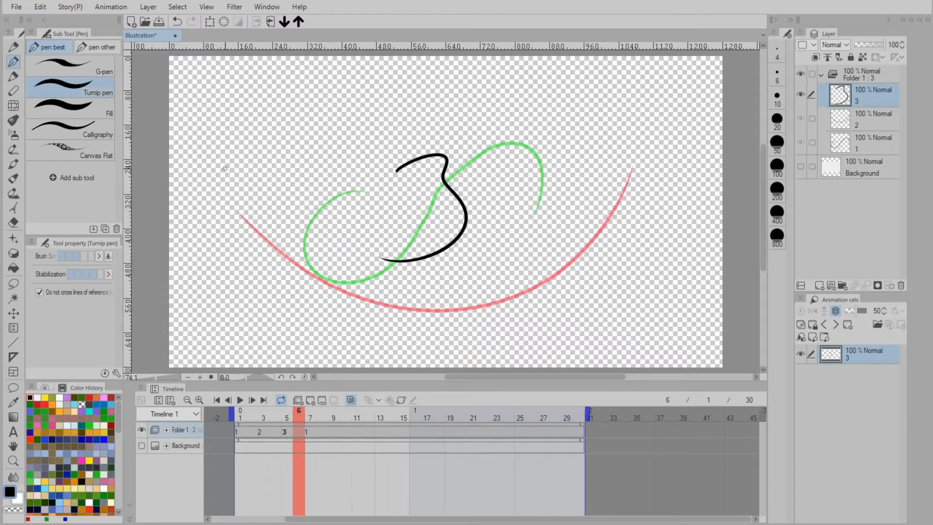
Step: Review the onion skin settings for number of skins, colors and opacity, and turn onion skin off
left_click(125, 9)
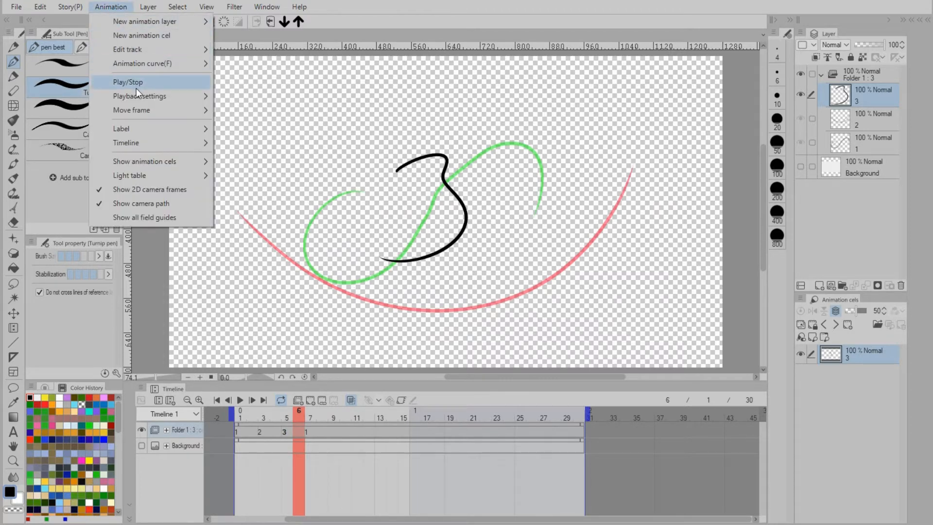
mouse_move(149, 160)
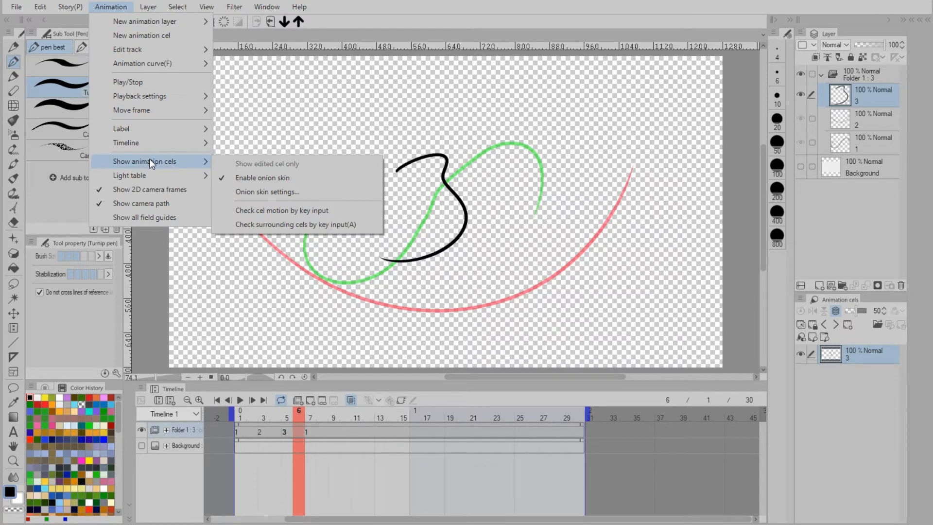
left_click(271, 191)
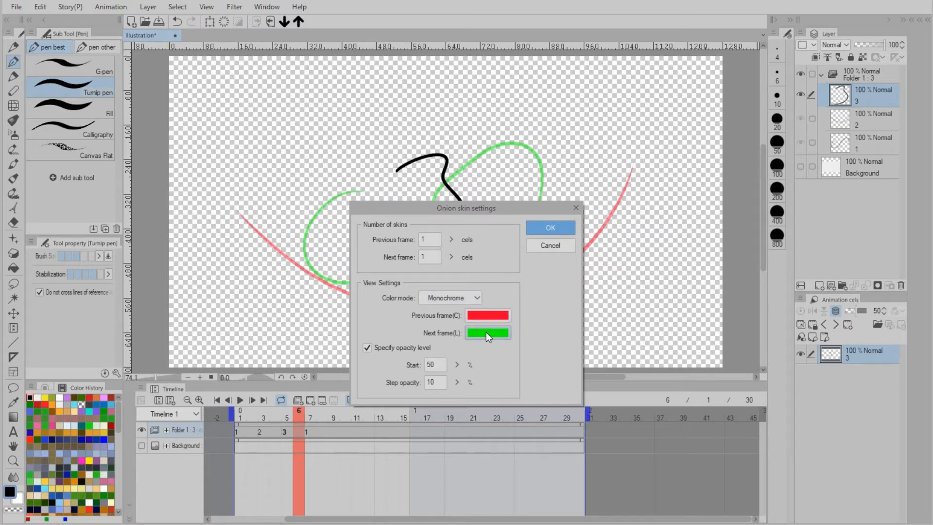
left_click(561, 231)
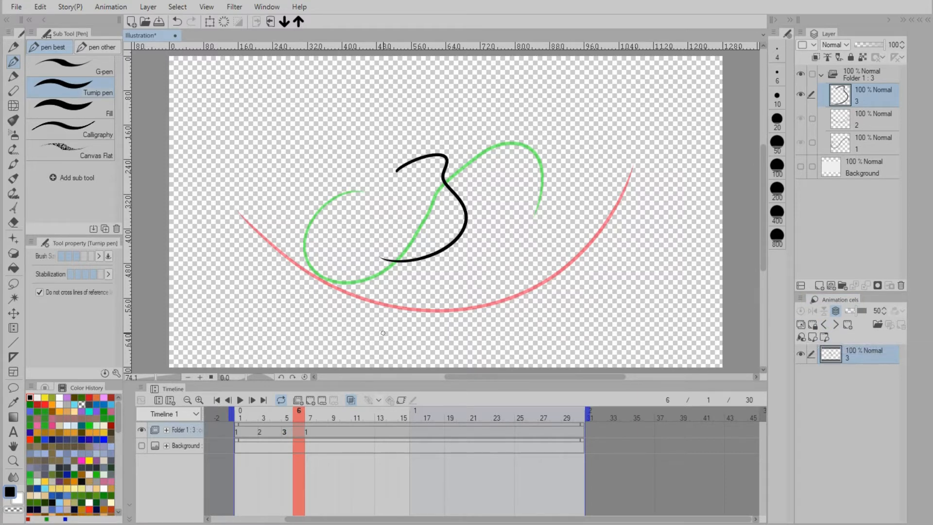
left_click(351, 400)
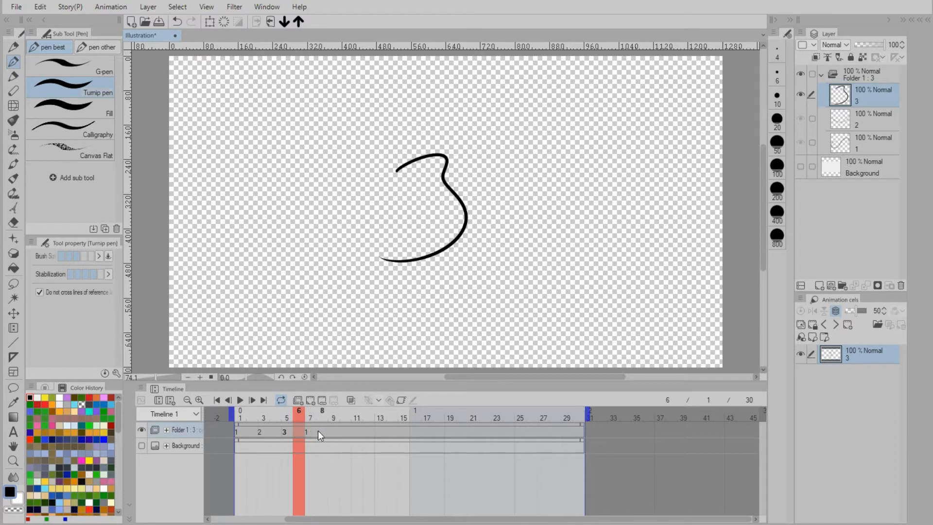
Step: Copy the four cel assignments from frames 1 to 7 and paste them starting at frame 10
left_click_drag(318, 430, 233, 437)
right_click(268, 431)
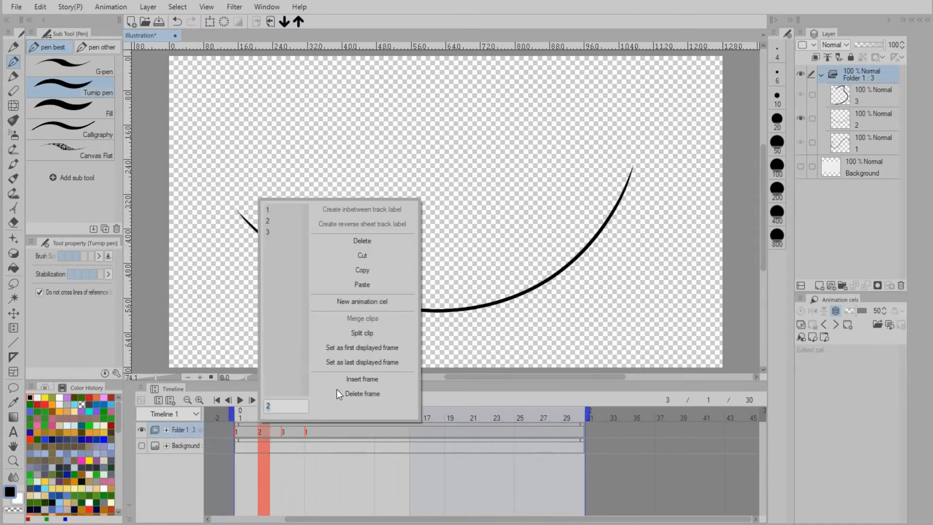
left_click(366, 273)
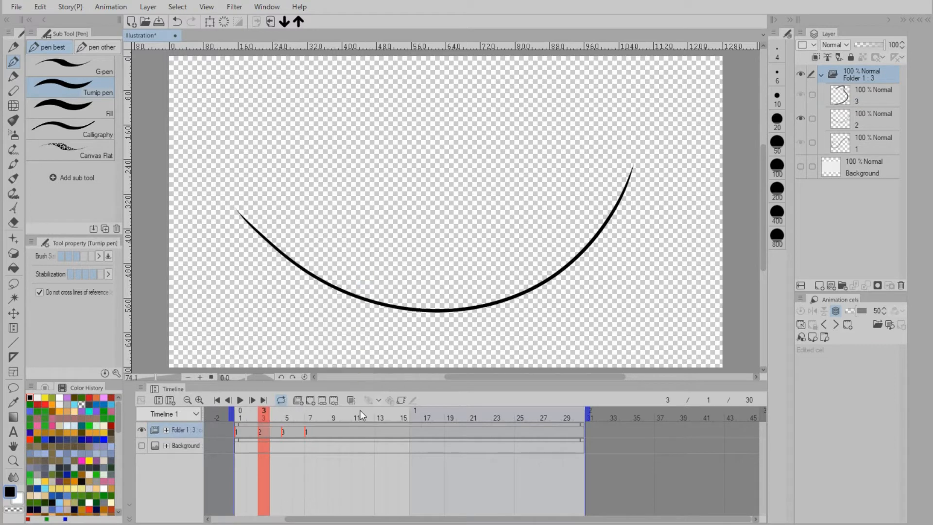
left_click(346, 433)
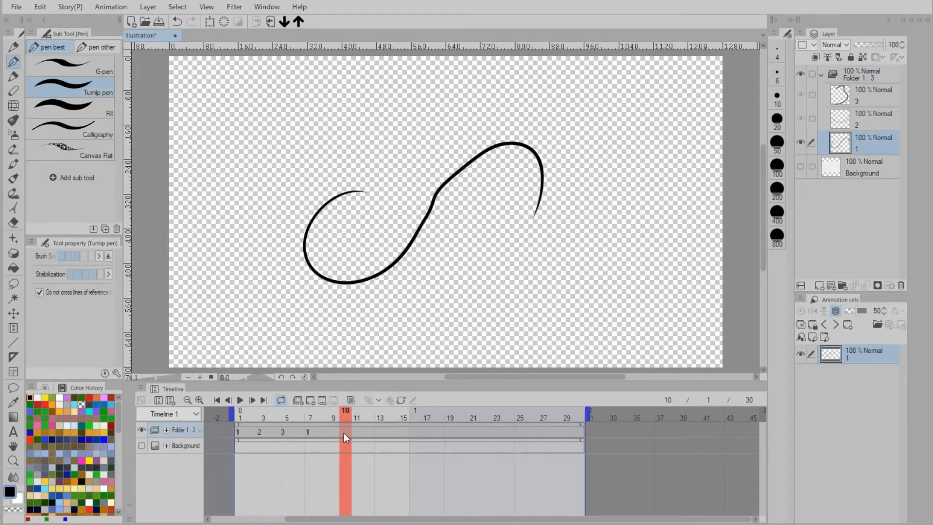
right_click(343, 432)
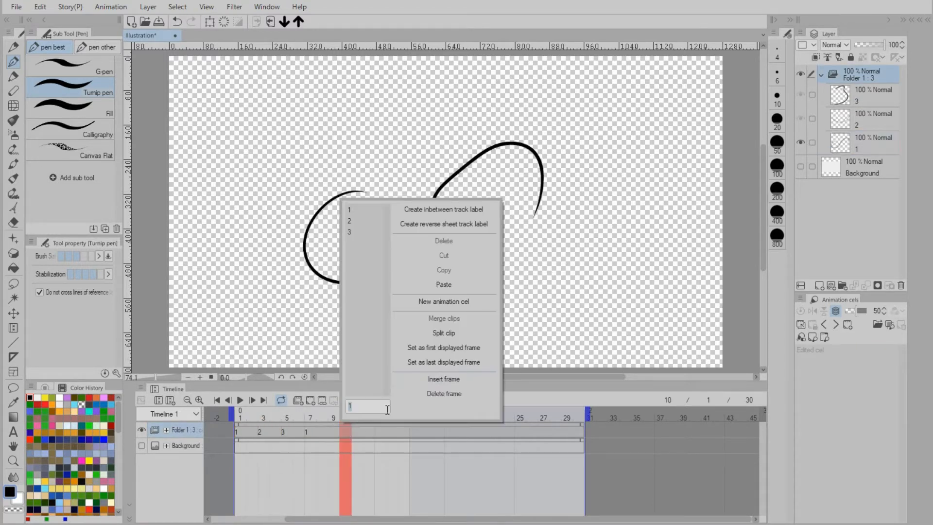
left_click(446, 285)
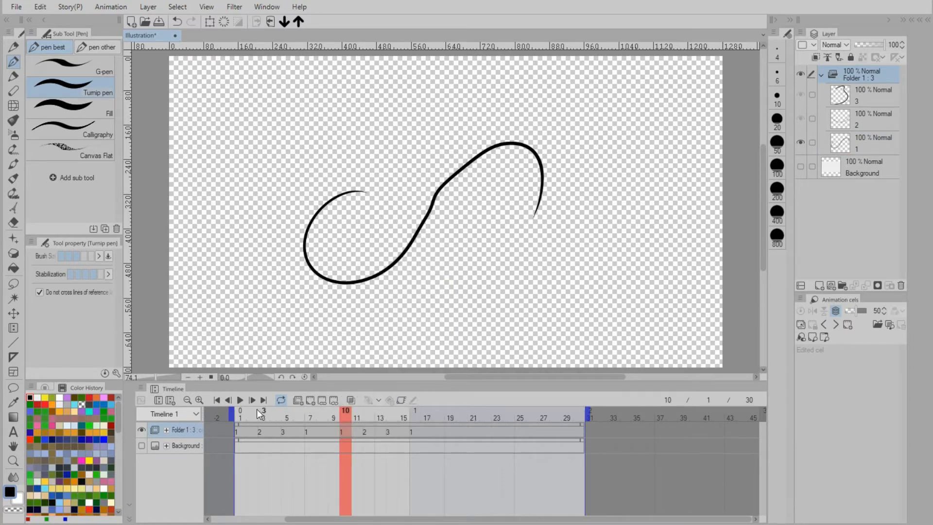
Step: Clear cel 1's drawing at frame 16, draw a vertical line as a figure 1, and check the repeated frames
left_click_drag(249, 410, 448, 414)
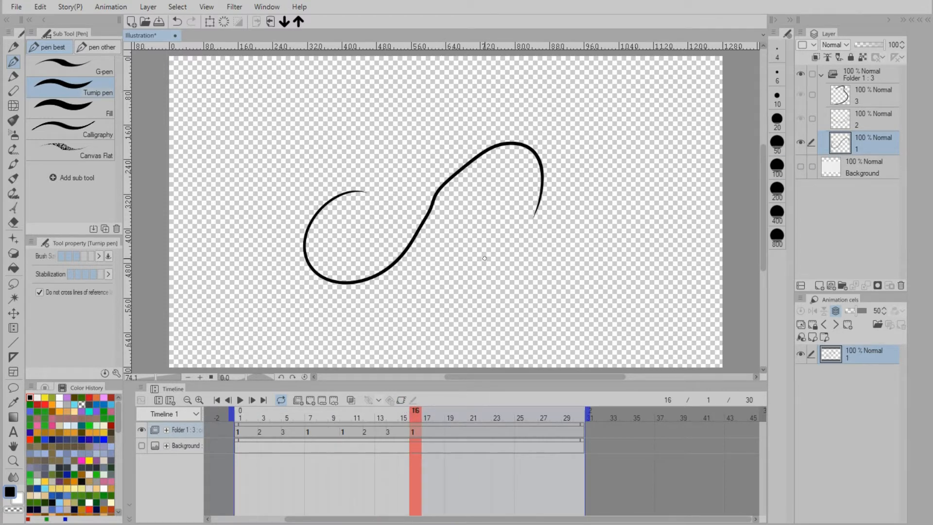
key("Delete")
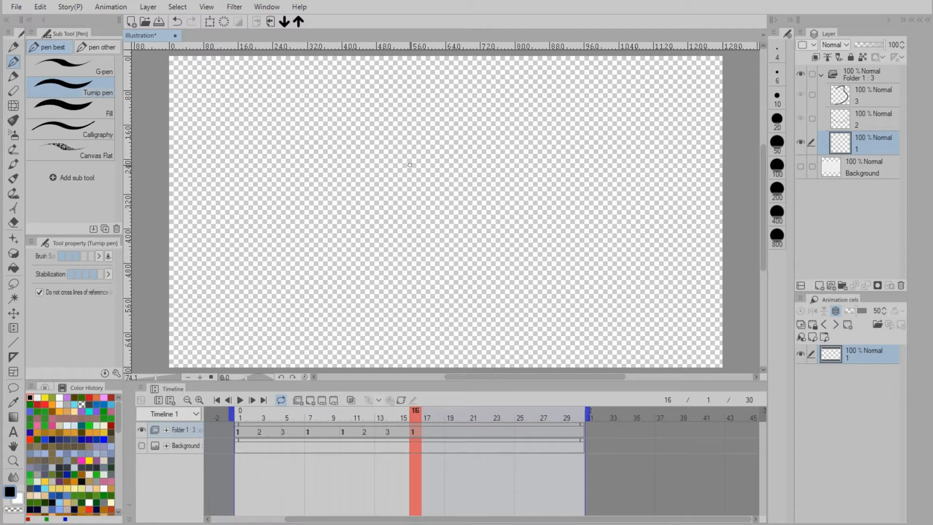
left_click_drag(417, 145, 416, 212)
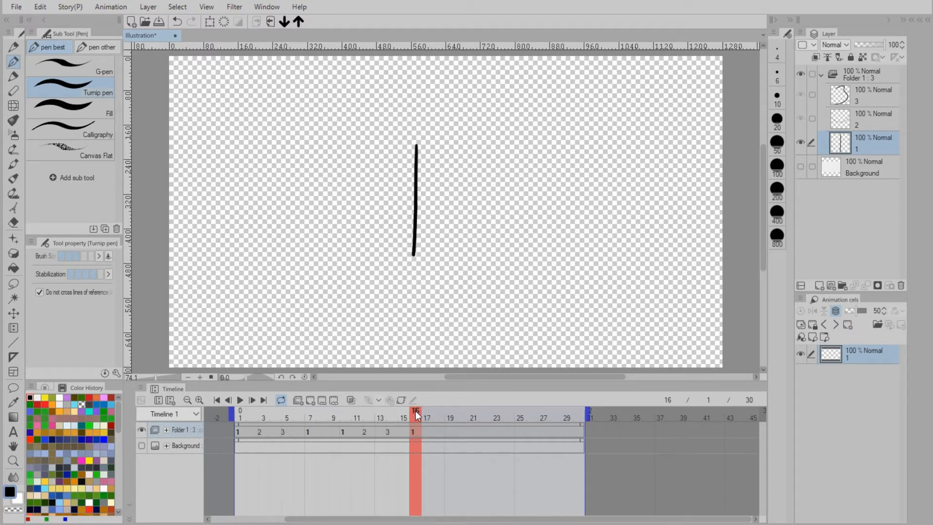
left_click_drag(409, 413, 244, 414)
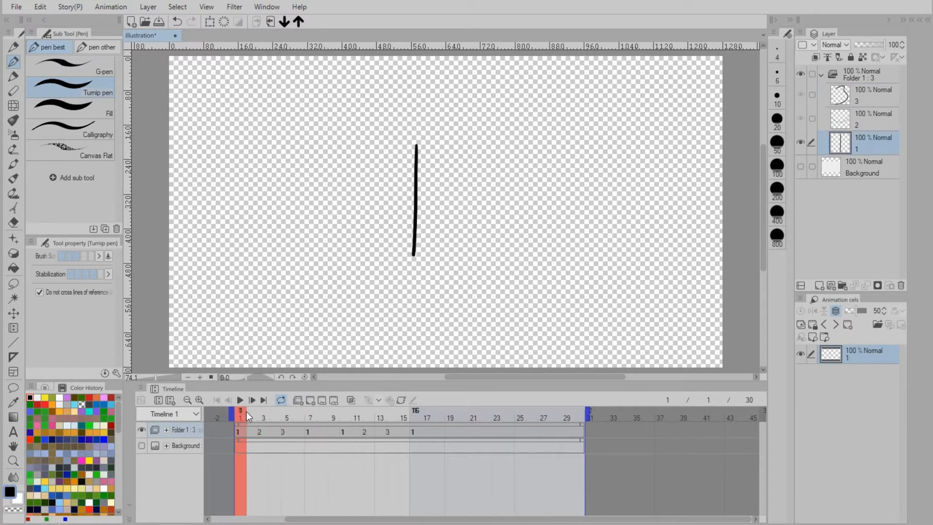
Step: Clear cel 2's curve at frame 3 and draw a figure 2 in its place
left_click(861, 127)
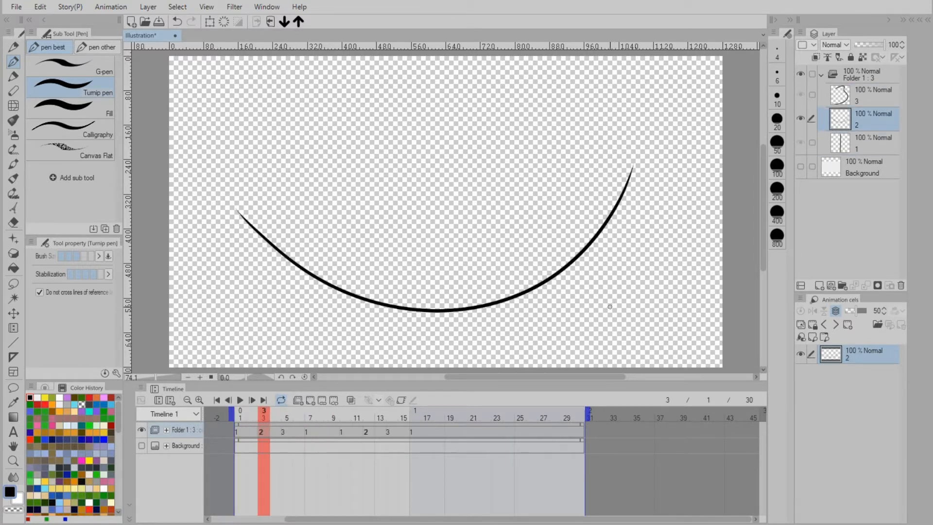
key("Delete")
mouse_move(403, 175)
left_mouse_down()
mouse_move(423, 160)
mouse_move(444, 211)
mouse_move(390, 278)
mouse_move(489, 273)
left_mouse_up()
Step: Shorten the timeline so it ends at frame 24, and play the animation
left_click_drag(251, 414, 462, 418)
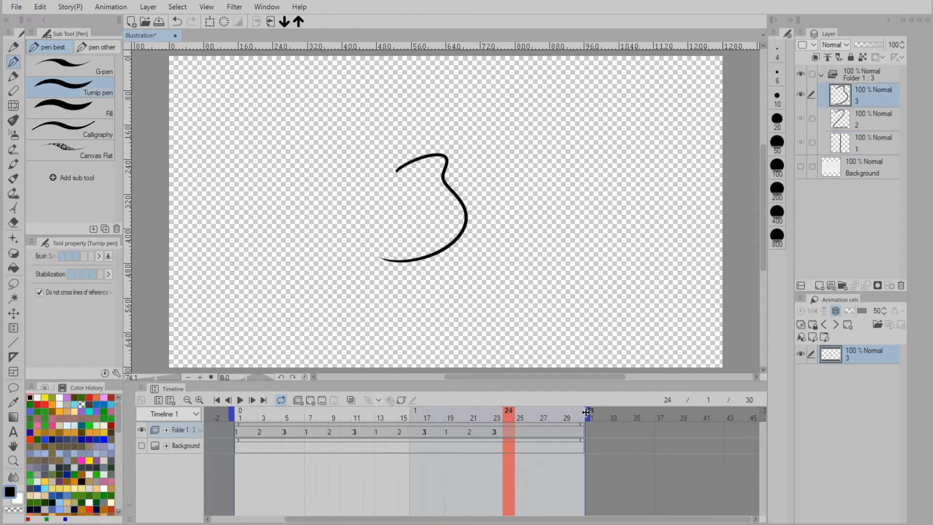
left_click_drag(586, 411, 517, 411)
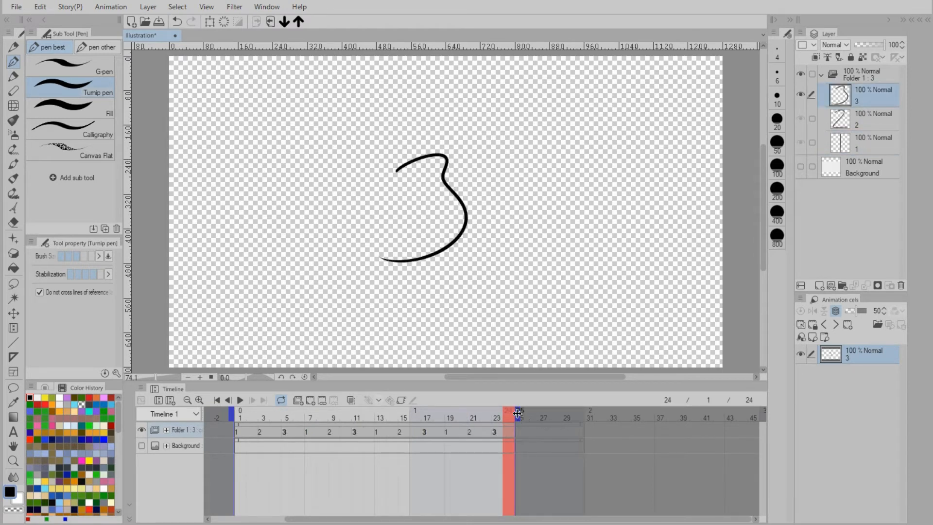
left_click(239, 399)
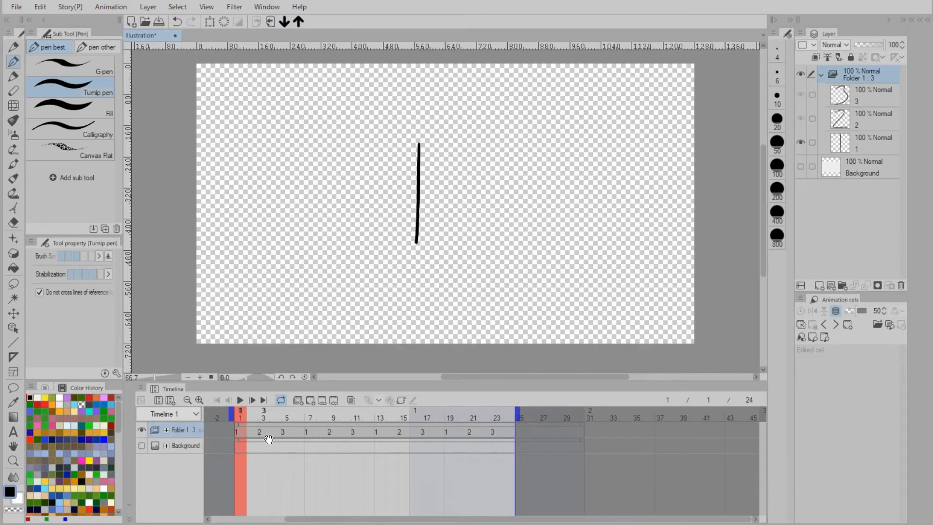
Step: Enable keyframe editing on the animation folder and add a keyframe at frame 1
left_click(401, 400)
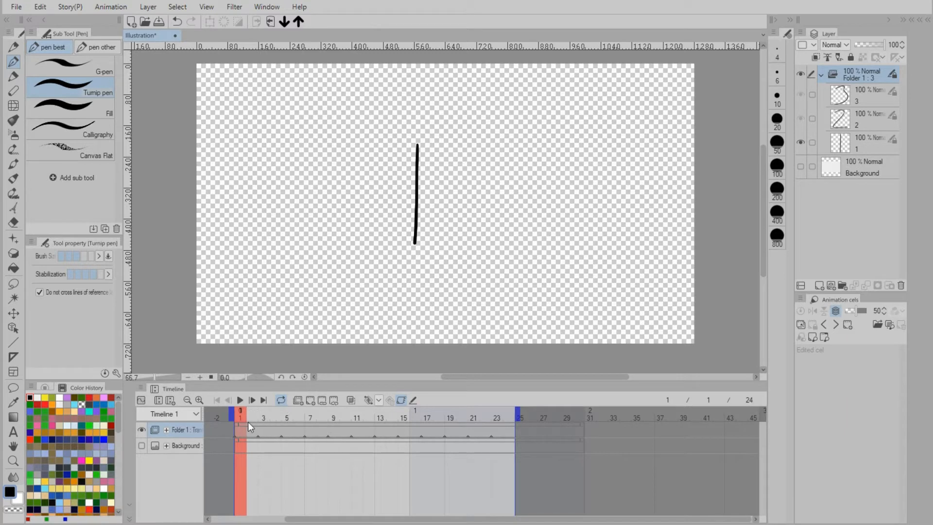
left_click(368, 401)
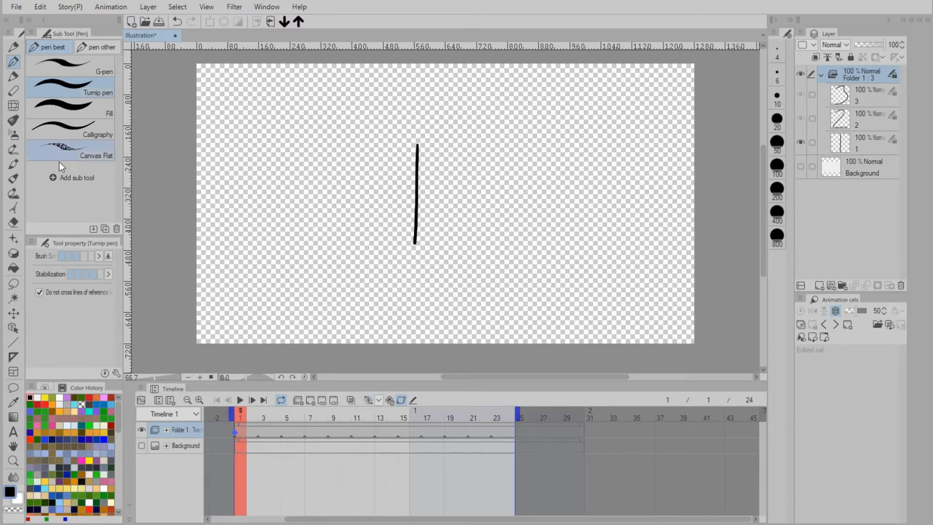
Step: Scale the animation folder to about half size with the Object tool and place it tilted counterclockwise in the canvas's lower-left area
left_click(18, 329)
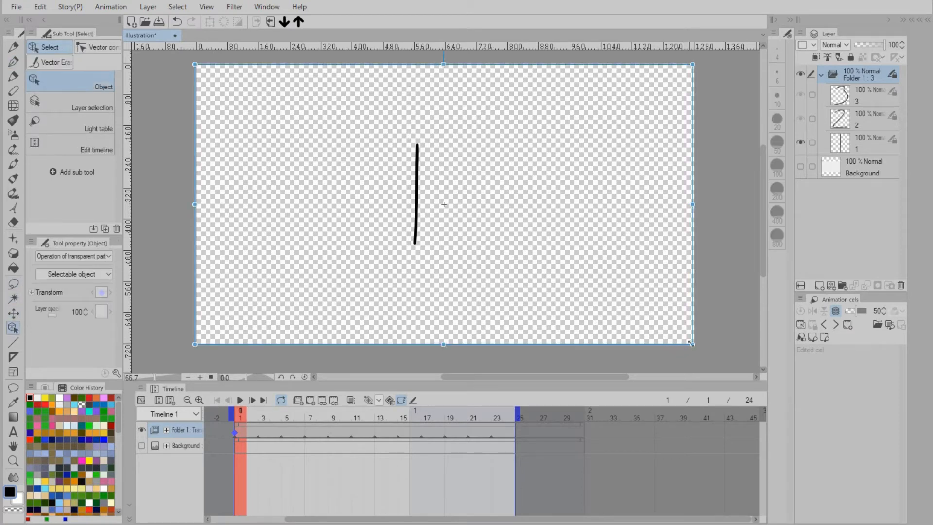
mouse_move(691, 343)
left_mouse_down()
mouse_move(500, 218)
mouse_move(454, 177)
left_mouse_up()
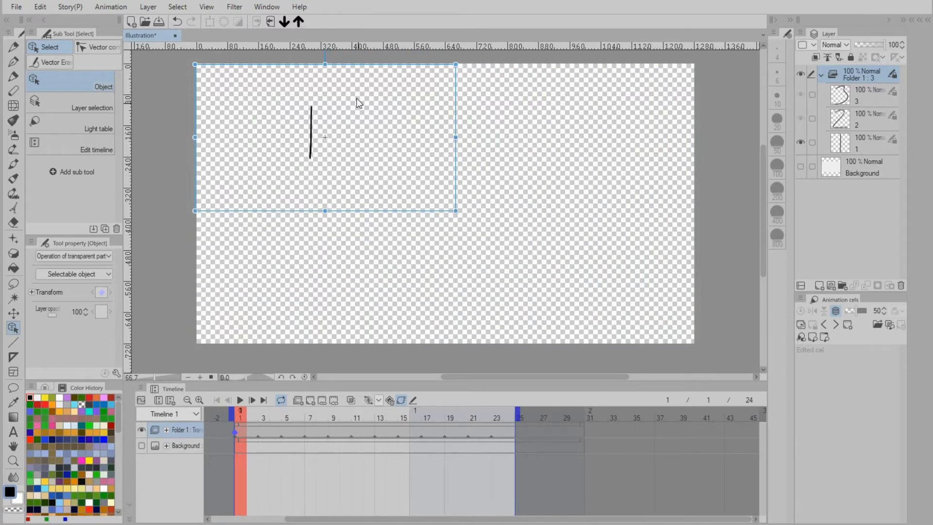
mouse_move(354, 70)
left_mouse_down()
mouse_move(312, 185)
mouse_move(310, 223)
left_mouse_up()
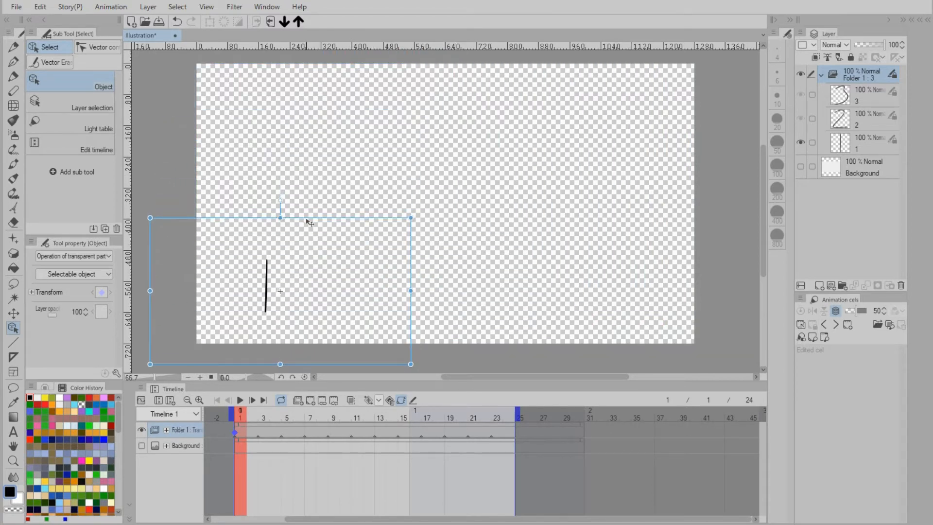
mouse_move(416, 211)
left_mouse_down()
mouse_move(402, 184)
mouse_move(323, 141)
left_mouse_up()
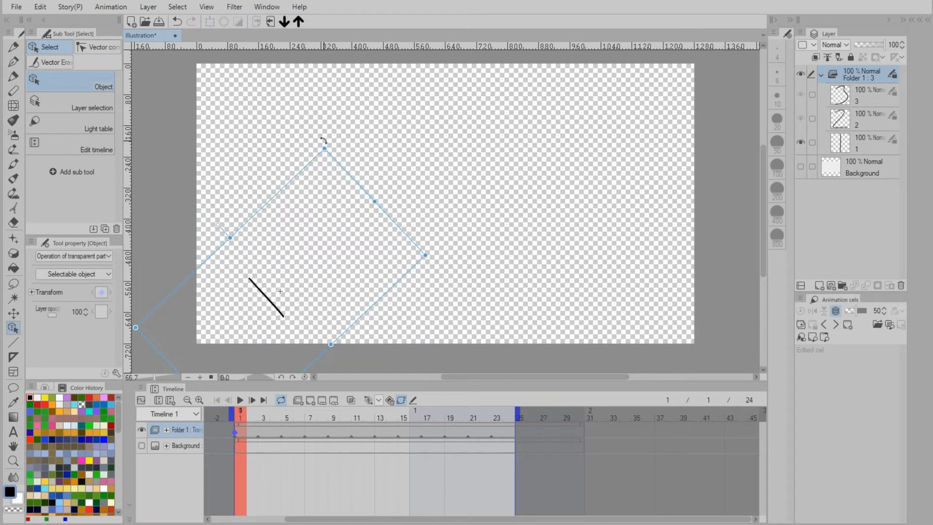
Step: Add a keyframe for the animation folder at frame 22, with the folder rotated clockwise in the canvas's lower-right area
left_click(484, 417)
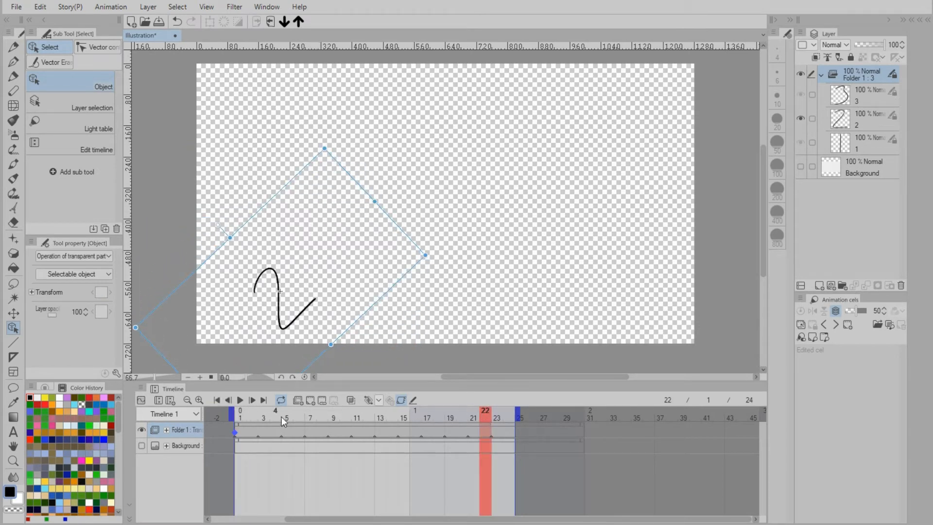
left_click(369, 400)
mouse_move(254, 230)
left_mouse_down()
mouse_move(463, 237)
mouse_move(565, 224)
left_mouse_up()
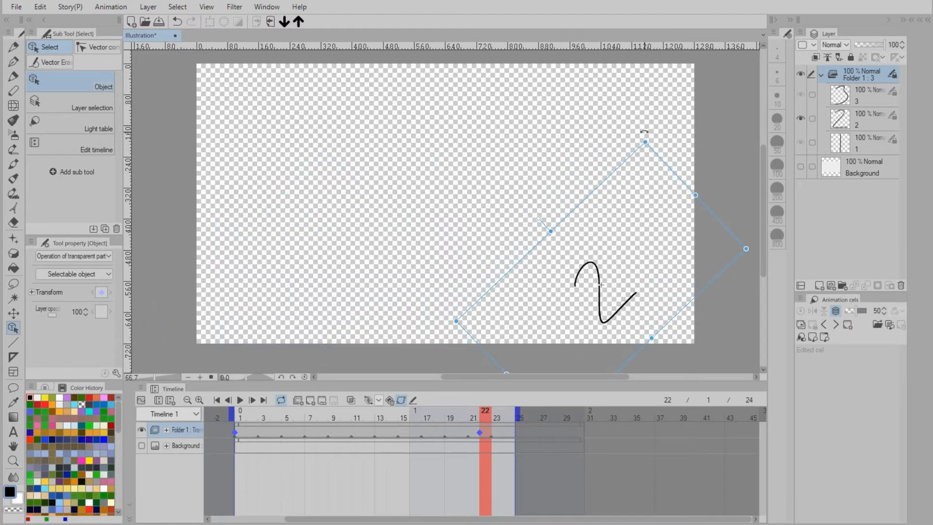
mouse_move(647, 131)
left_mouse_down()
mouse_move(765, 250)
mouse_move(763, 325)
left_mouse_up()
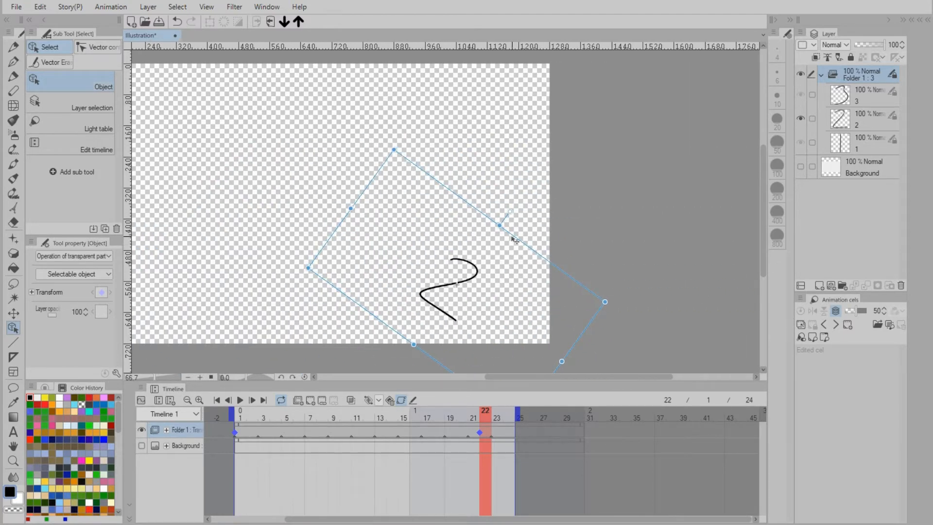
left_click_drag(514, 237, 660, 255)
Step: Move the animation folder to the canvas's upper middle at frame 11 as a keyframe, then play and stop the animation
left_click(357, 412)
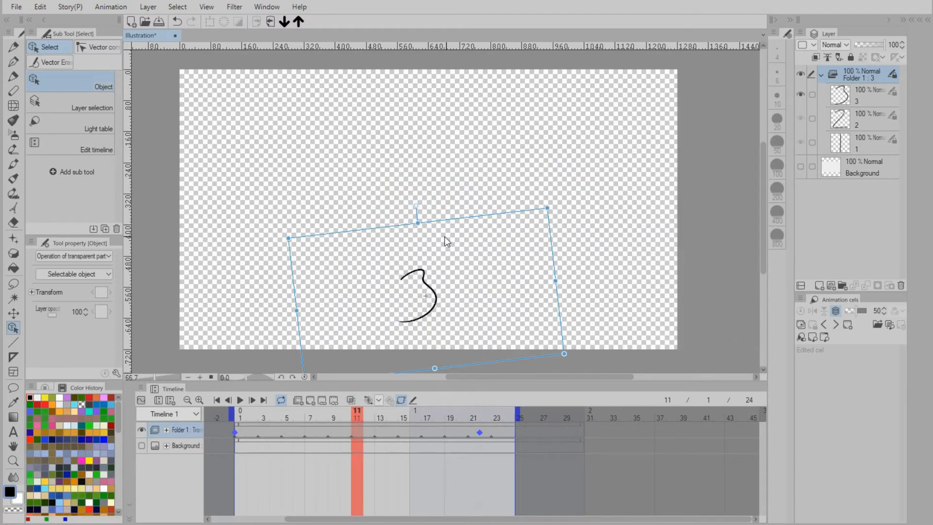
mouse_move(424, 225)
left_mouse_down()
mouse_move(440, 127)
mouse_move(421, 37)
mouse_move(414, 112)
mouse_move(432, 97)
left_mouse_up()
left_click(240, 399)
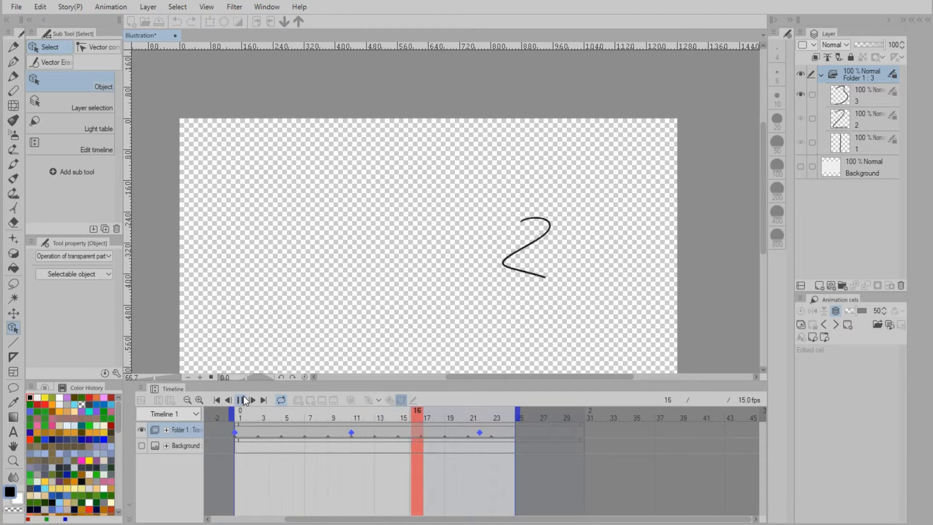
left_click(245, 400)
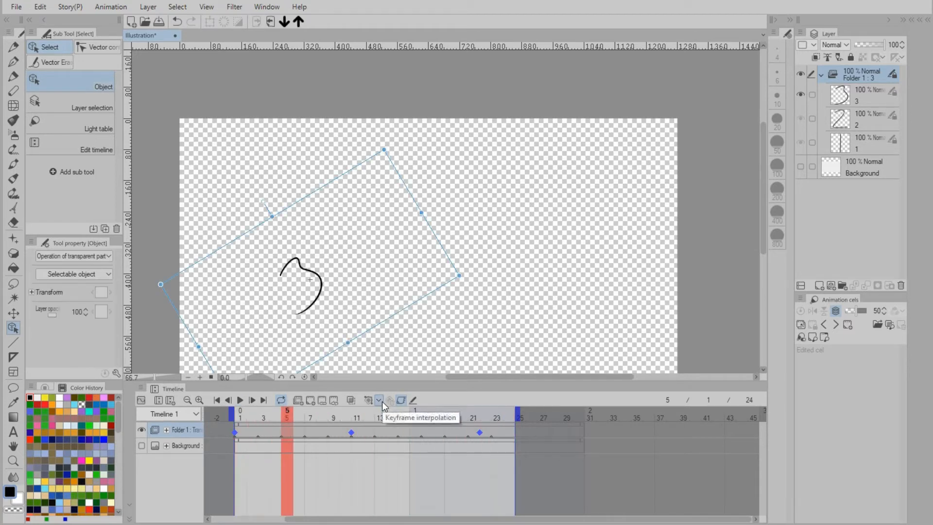
Step: Switch the animation folder's keyframe at frame 1 to hold interpolation
left_click(381, 400)
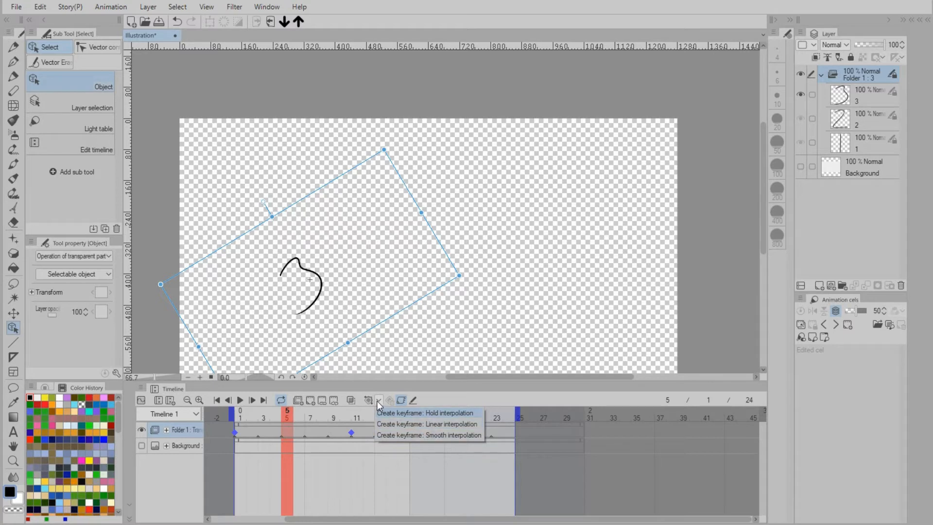
left_click(378, 401)
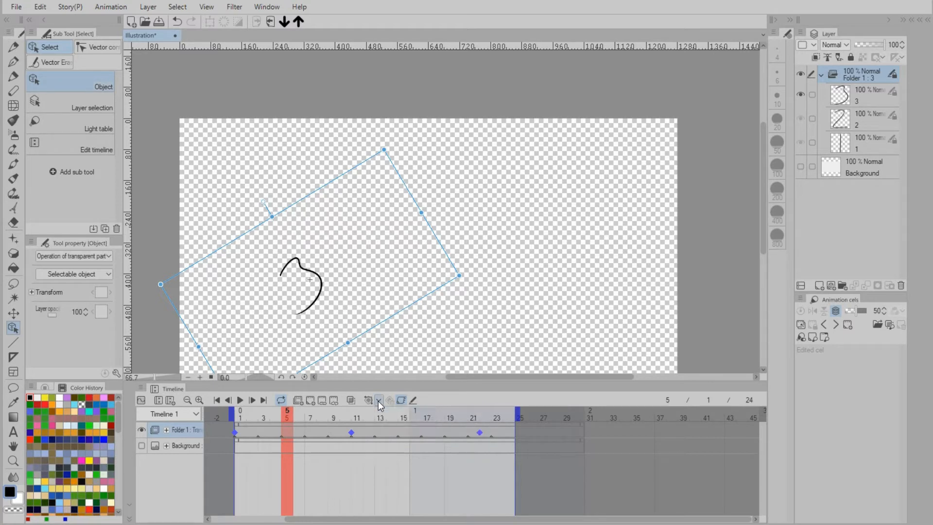
left_click(235, 433)
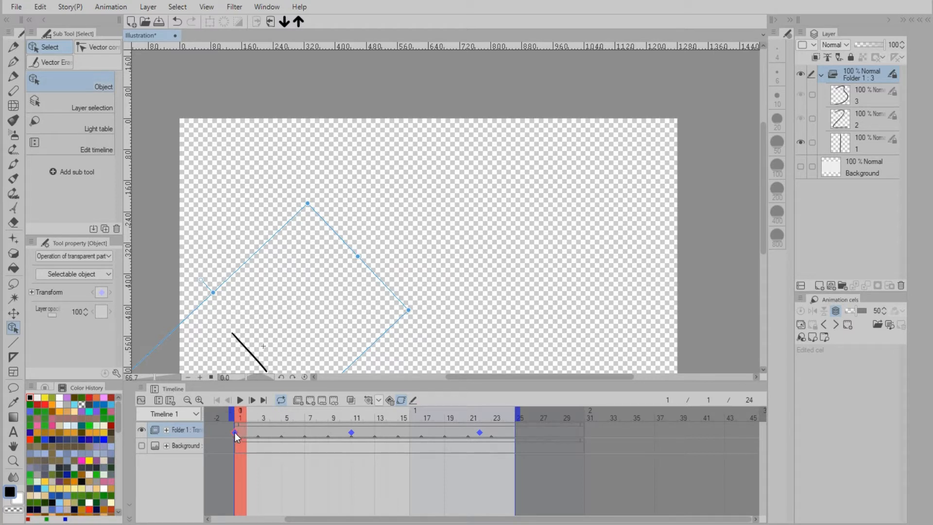
right_click(234, 432)
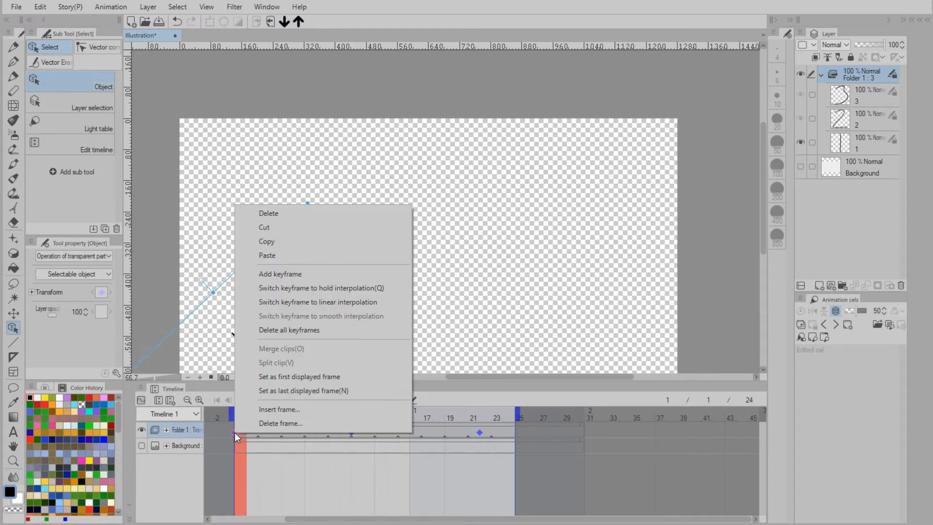
left_click(314, 288)
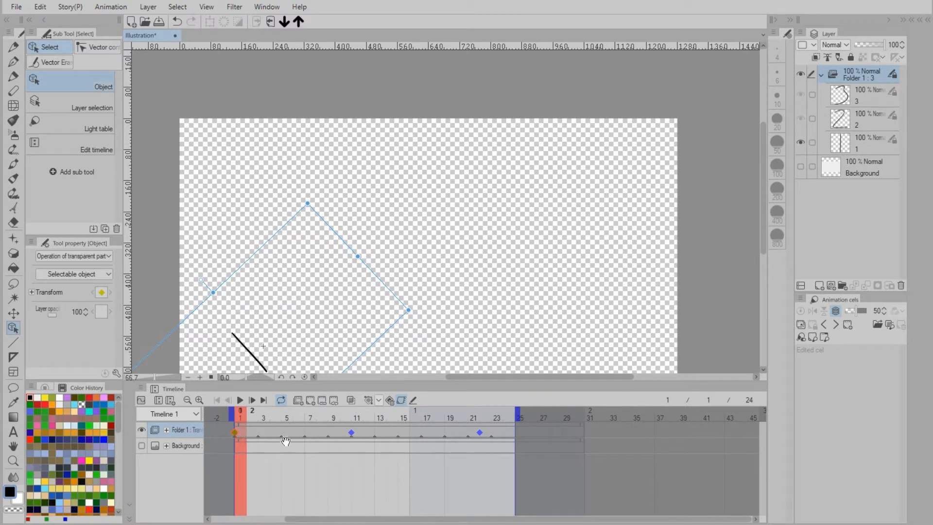
Step: Switch the animation folder's keyframe at frame 11 to linear interpolation and play the animation
left_click(352, 433)
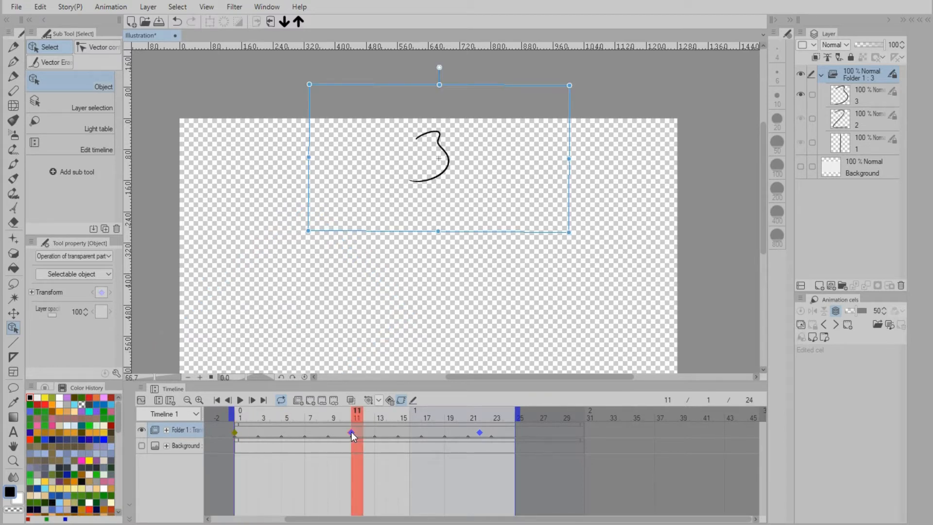
right_click(350, 431)
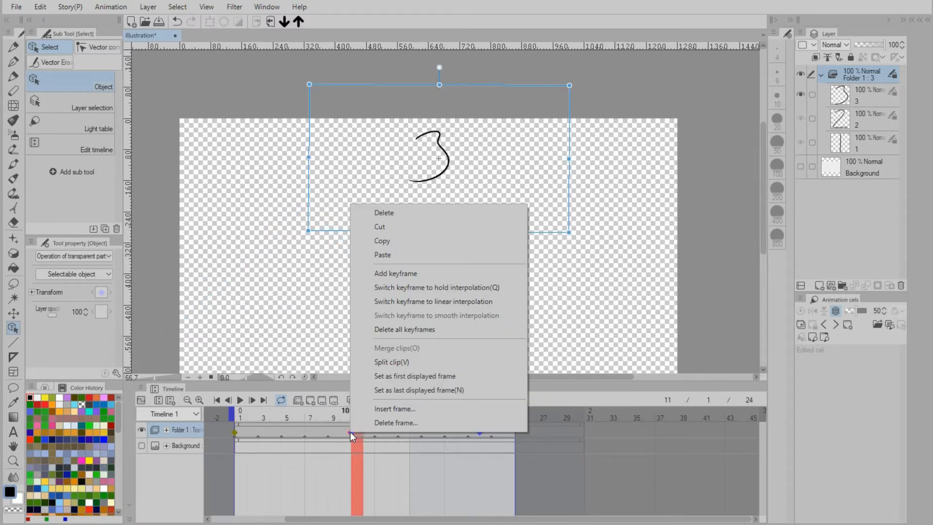
left_click(400, 302)
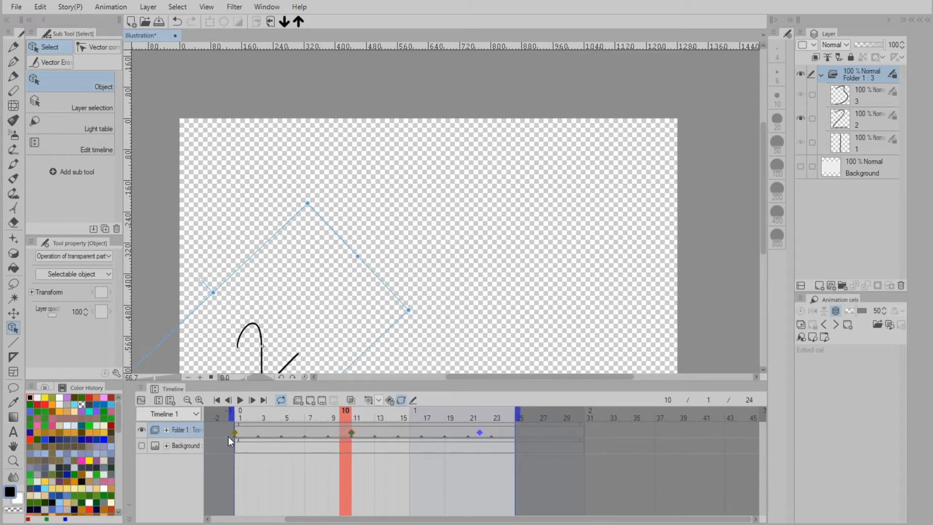
left_click(241, 400)
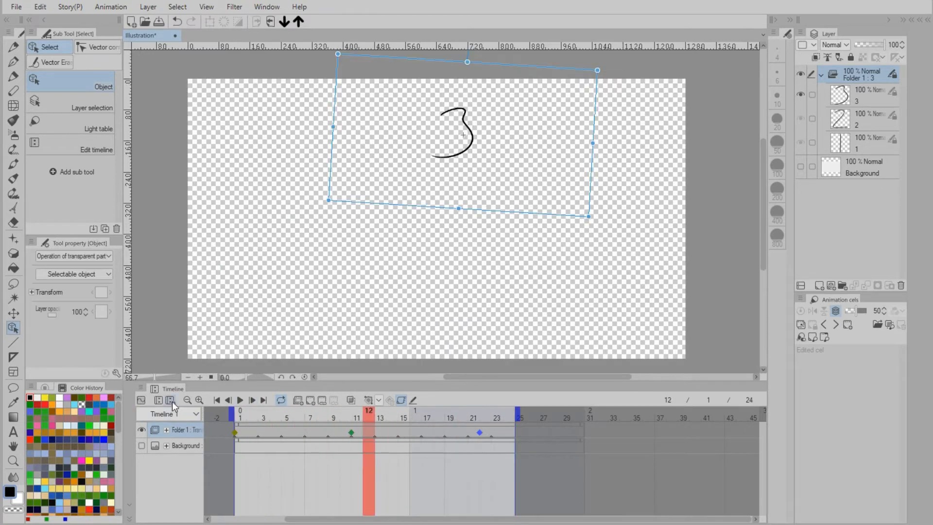
Step: Show the animation folder's keyframes as graph curves and adjust the handle of the upper red curve at frame 22
left_click(142, 399)
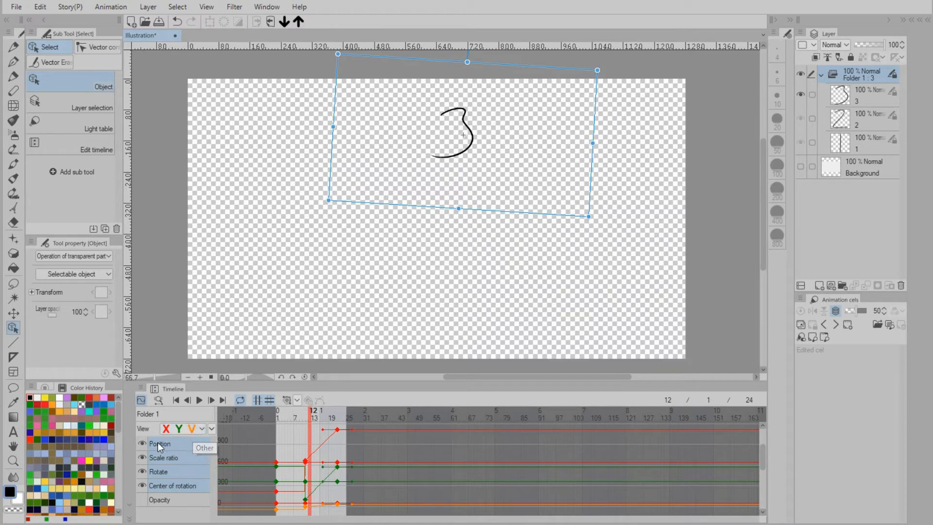
left_click(142, 485)
left_click(142, 471)
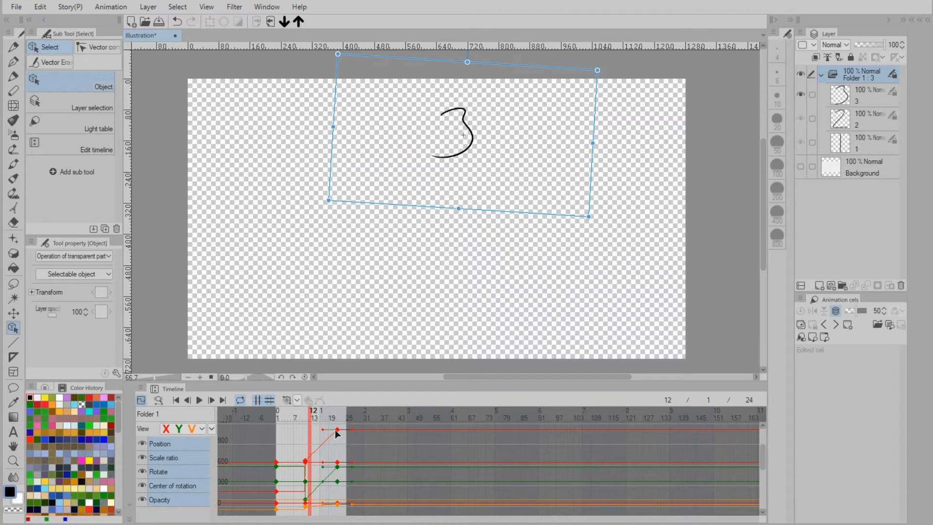
mouse_move(324, 430)
left_mouse_down()
mouse_move(307, 429)
mouse_move(326, 430)
mouse_move(319, 427)
left_mouse_up()
mouse_move(322, 429)
left_mouse_down()
mouse_move(328, 449)
mouse_move(315, 421)
mouse_move(324, 409)
mouse_move(304, 430)
left_mouse_up()
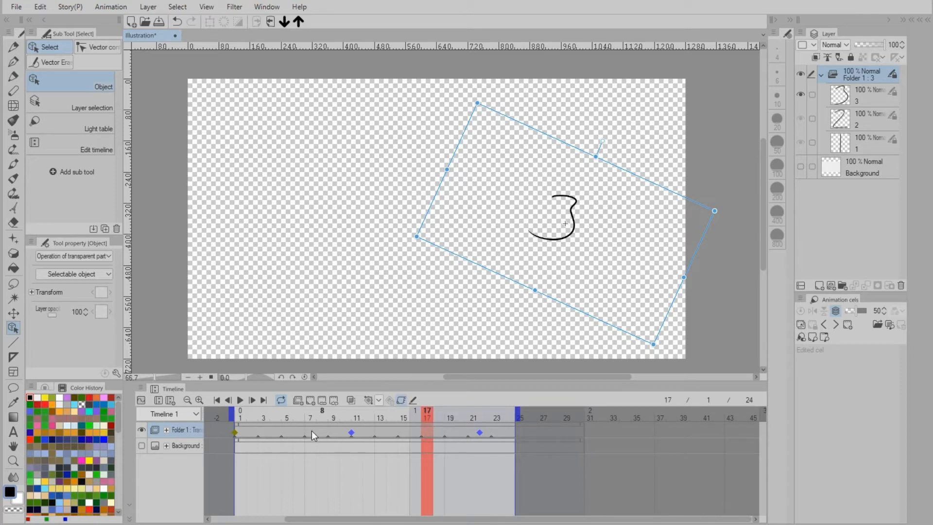
Step: Turn on drawing on the keyframed layers, turn it off again, and undo the last edit
left_click(414, 402)
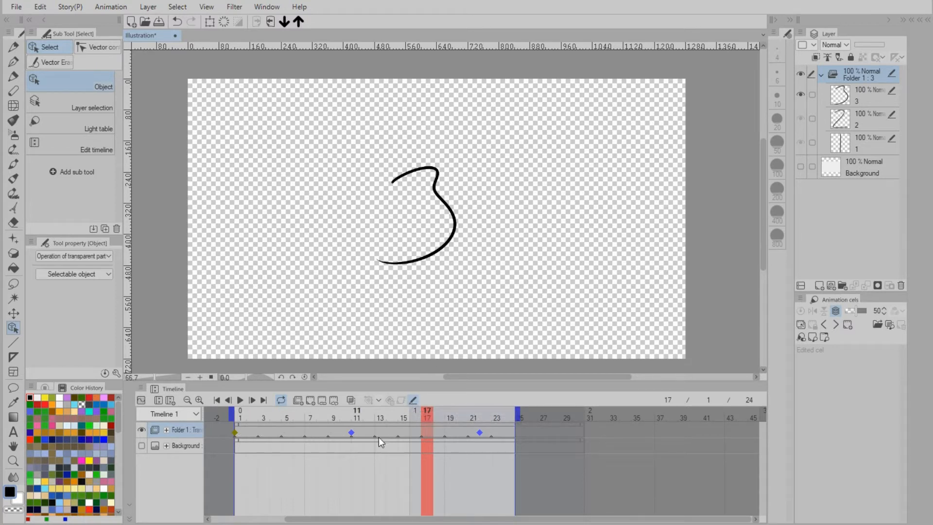
left_click(412, 400)
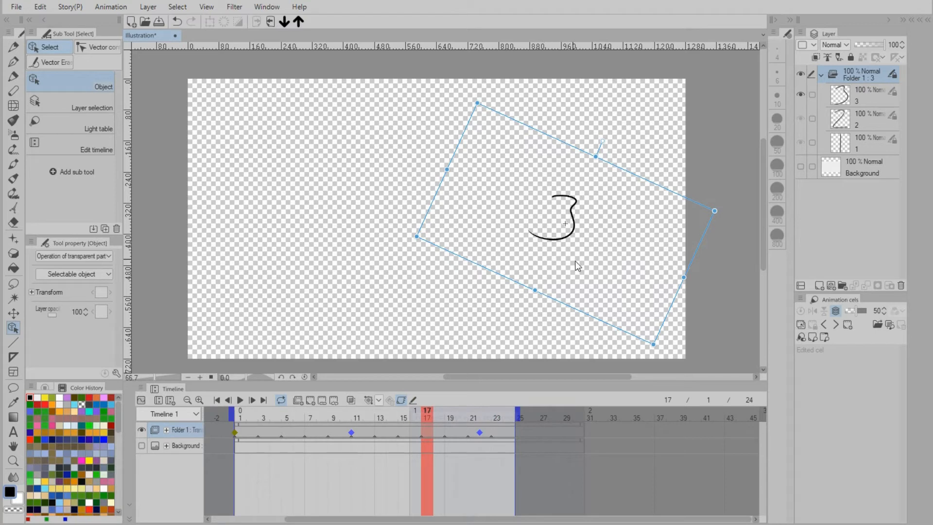
key("ctrl+z")
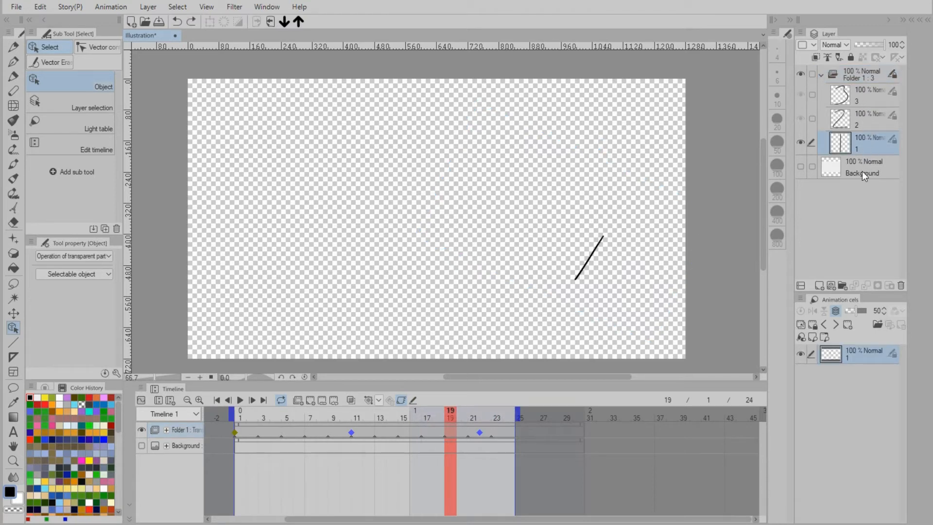
Step: Add a new layer above cel 1 and, with keyframe editing turned off, move both layers out of the animation folder
left_click(819, 285)
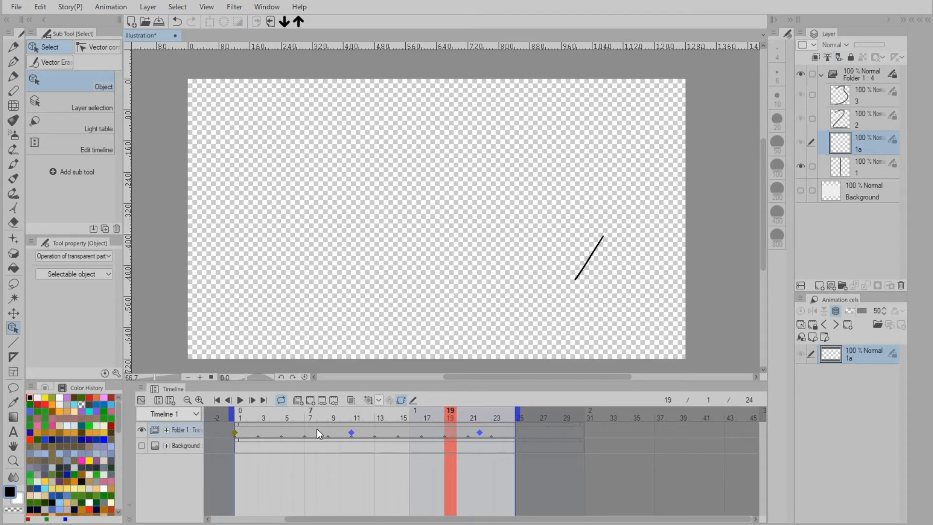
left_click(397, 401)
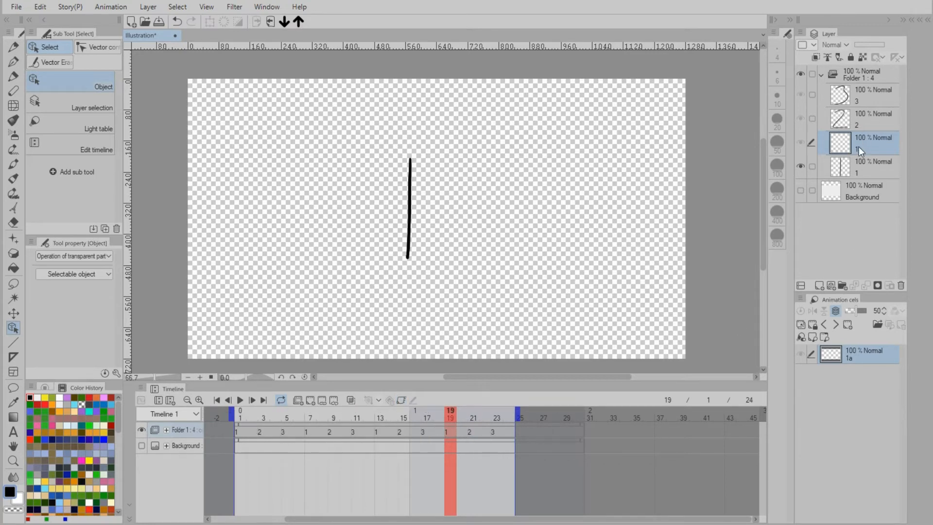
left_click(854, 163, "ctrl")
left_click_drag(864, 147, 862, 186)
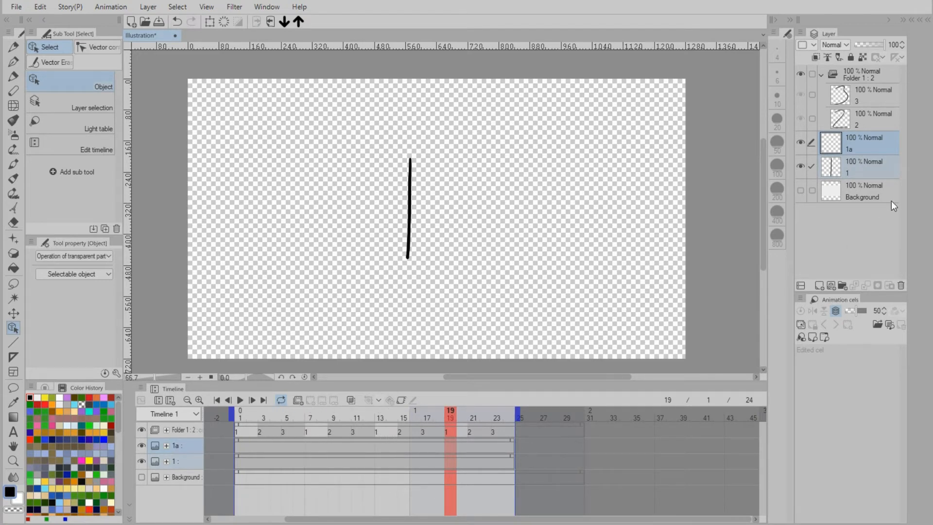
Step: Draw a circle around the figure 1 on layer 1a with the Turnip pen
left_click(860, 144)
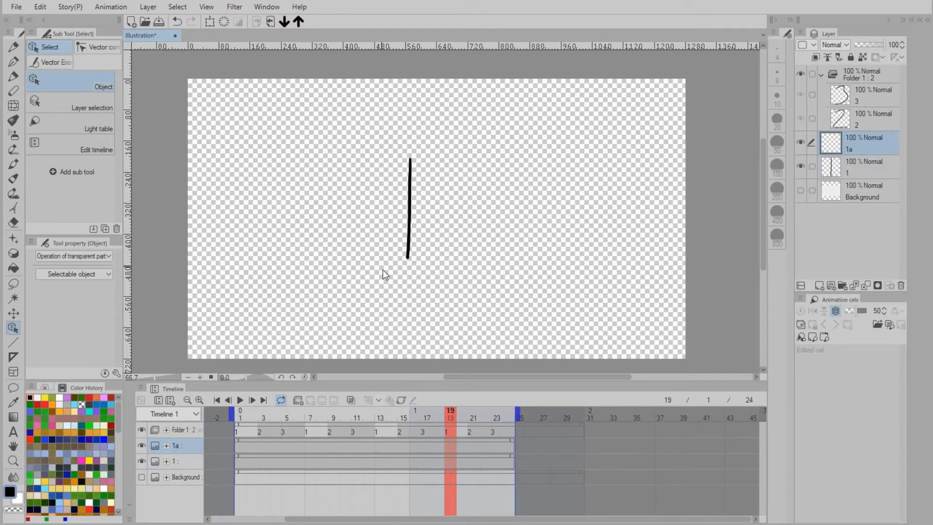
left_click(14, 60)
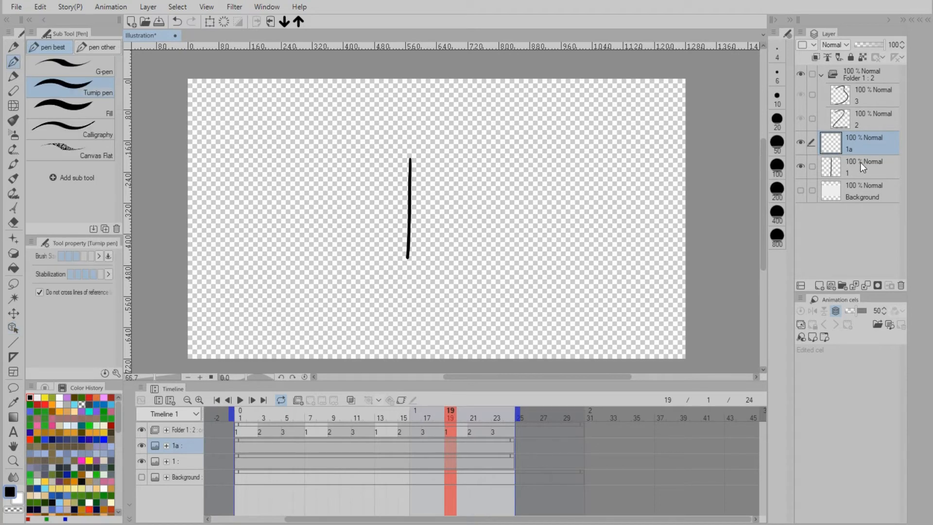
mouse_move(443, 139)
left_mouse_down()
mouse_move(420, 131)
mouse_move(327, 198)
mouse_move(423, 299)
mouse_move(501, 198)
mouse_move(442, 136)
left_mouse_up()
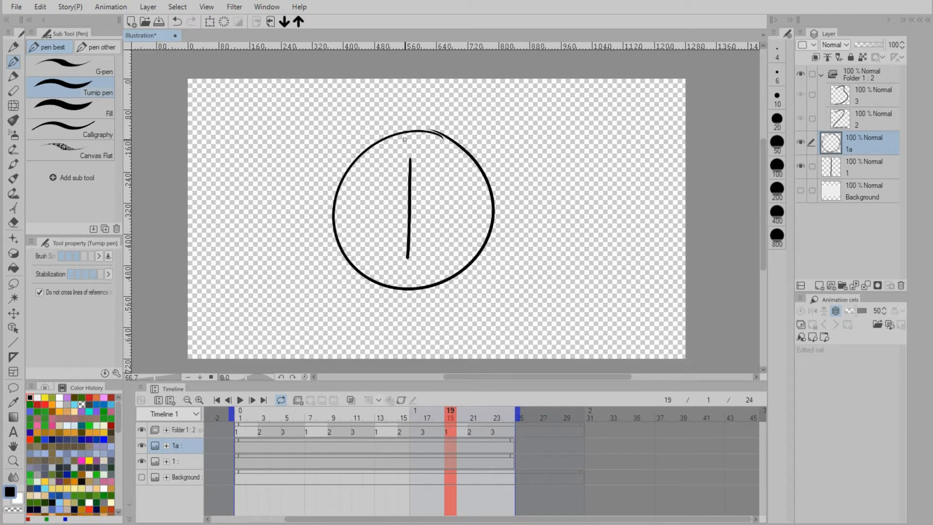
Step: Merge layers 1 and 1a and move the merged layer back into the animation folder below cel 2
left_click(859, 166)
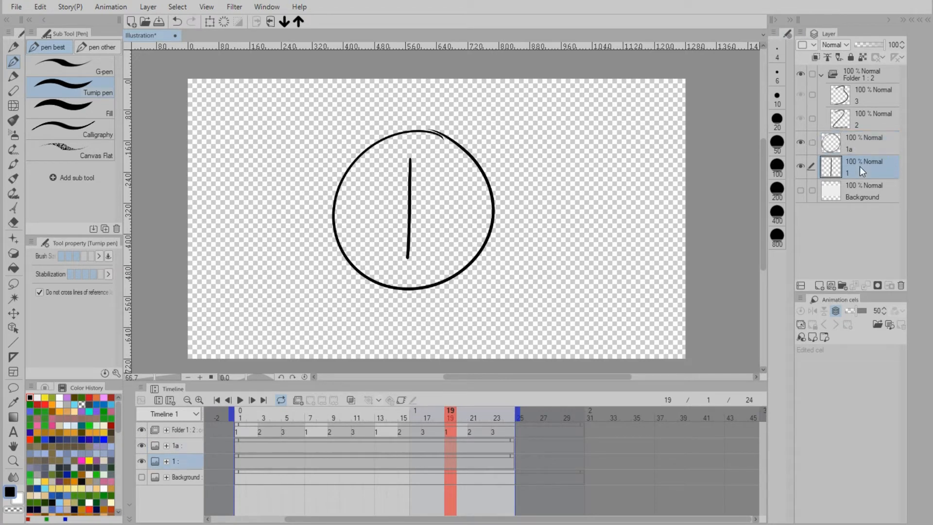
left_click(858, 147, "ctrl")
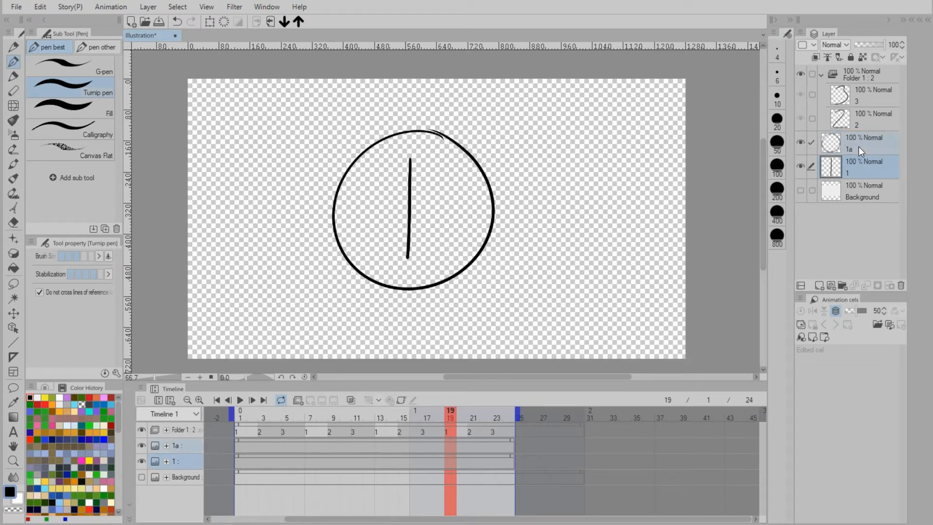
right_click(858, 146)
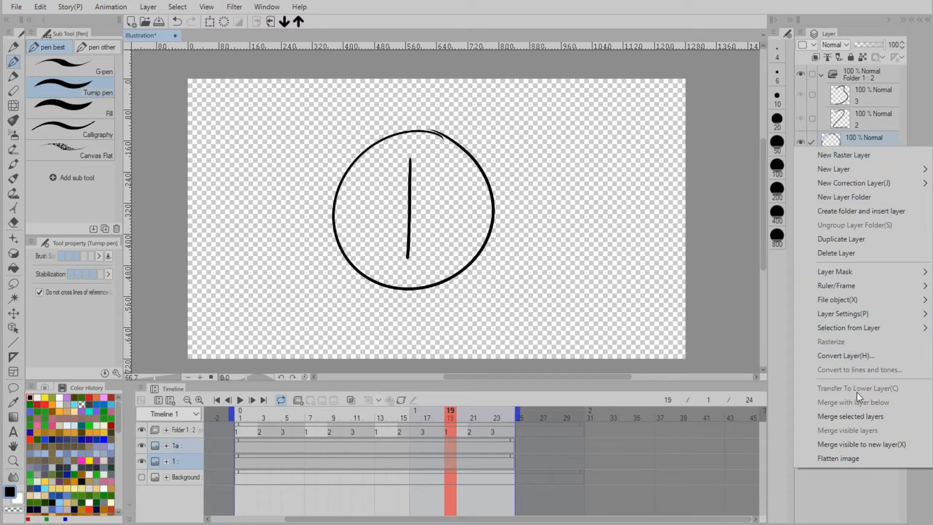
left_click(860, 415)
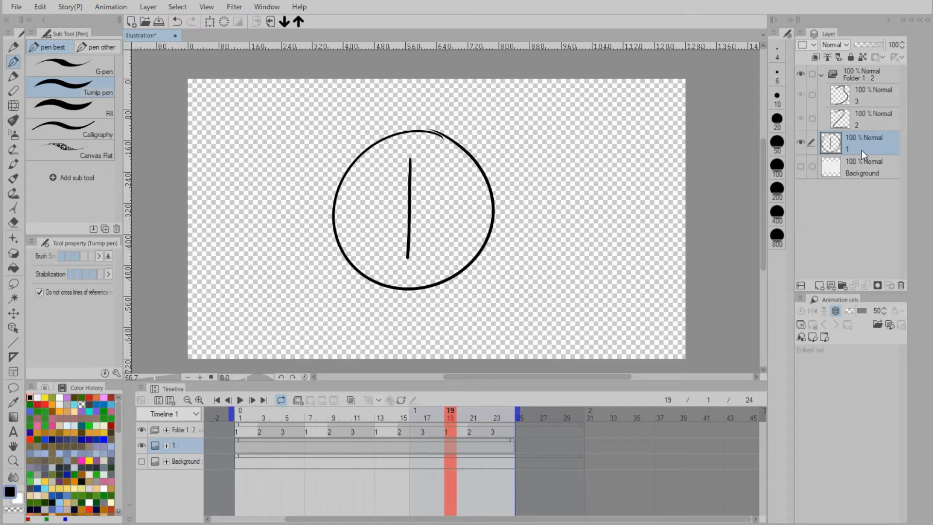
mouse_move(863, 150)
left_mouse_down()
mouse_move(870, 127)
mouse_move(873, 136)
left_mouse_up()
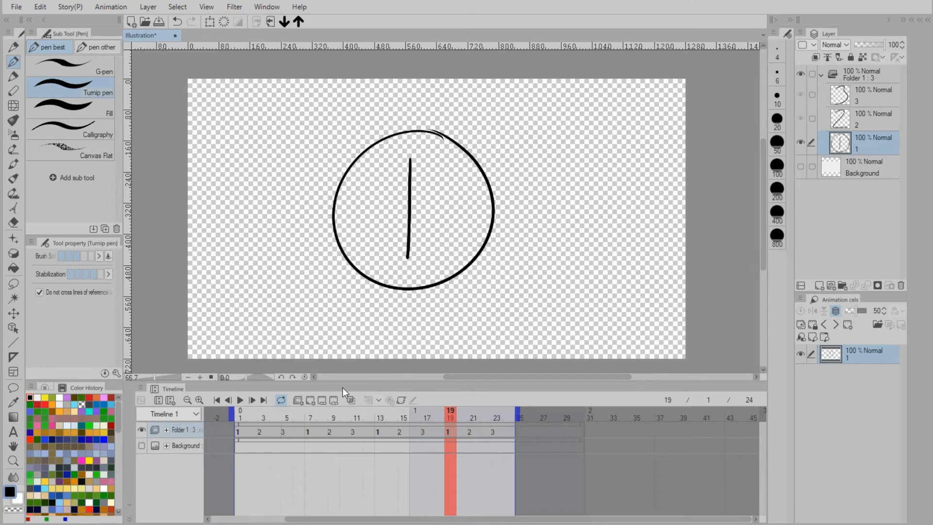
Step: Return to frame 1 and add a new audio layer above the animation folder
mouse_move(243, 411)
left_mouse_down()
mouse_move(476, 427)
mouse_move(242, 417)
left_mouse_up()
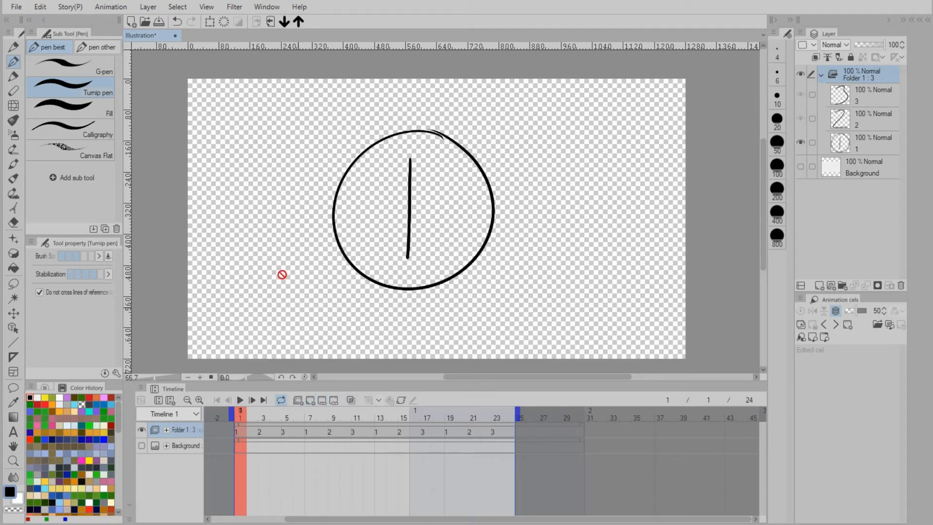
left_click(111, 7)
mouse_move(118, 19)
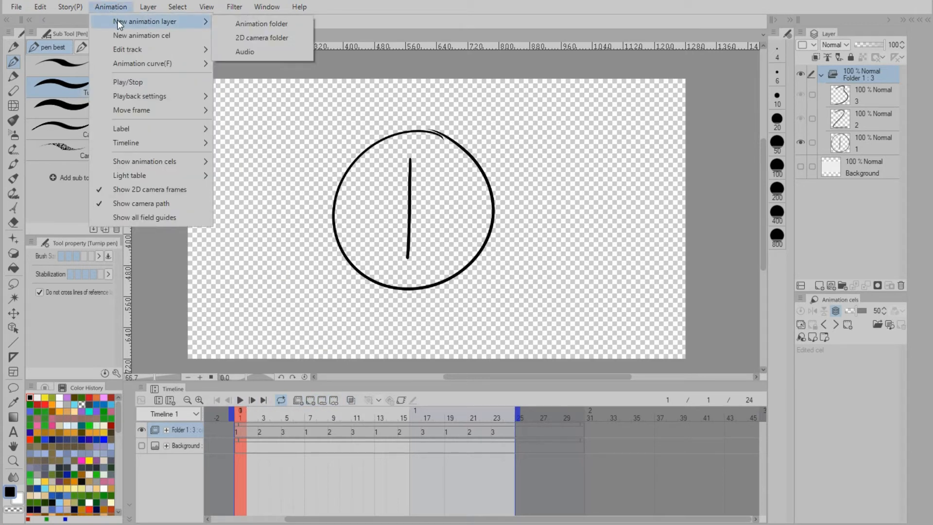
left_click(258, 51)
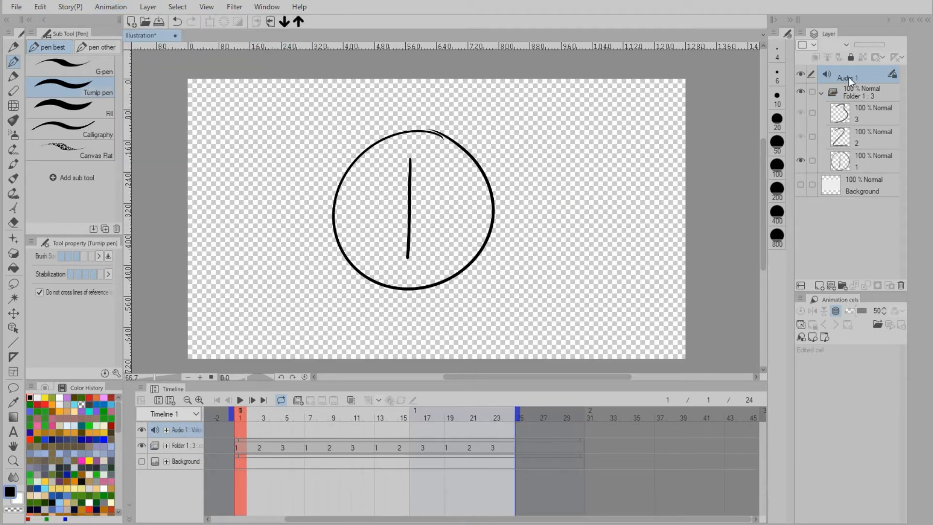
Step: Import the Boom sound file into the new audio layer
left_click(16, 7)
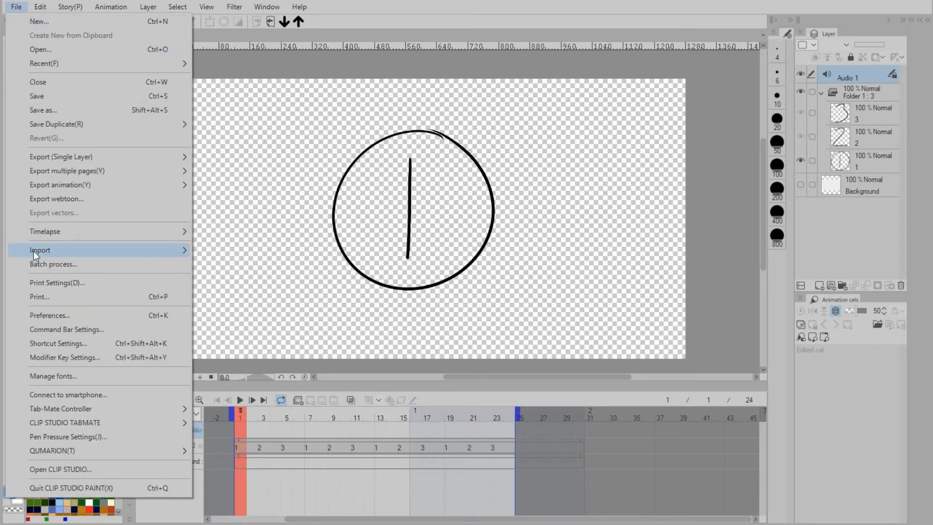
mouse_move(37, 252)
left_click(238, 336)
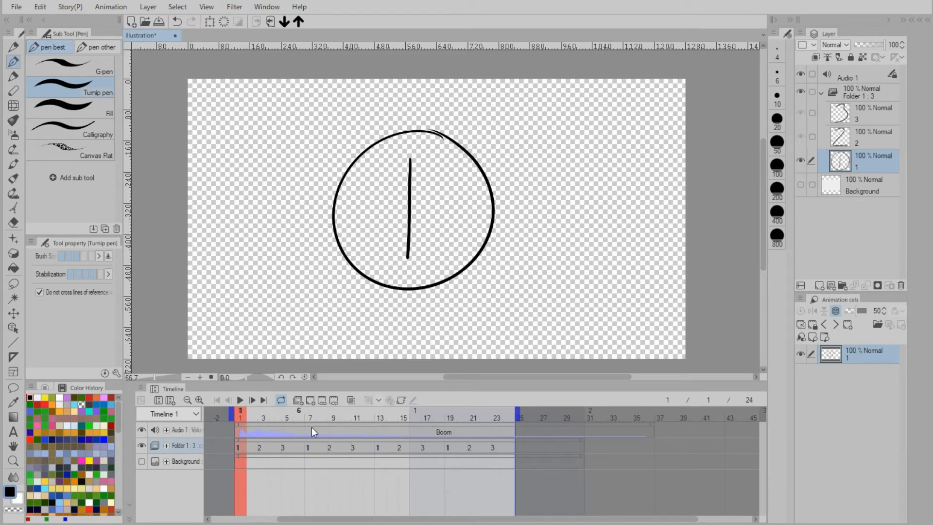
Step: Shift the Boom clip to start at frame 4 and at frame 8, and return its start to frame 1
left_click_drag(290, 427, 327, 426)
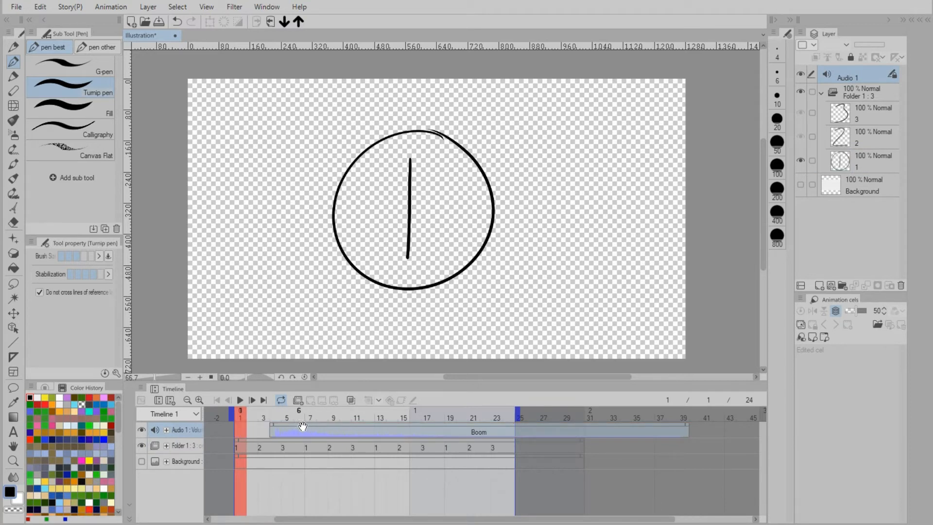
left_click_drag(302, 426, 343, 426)
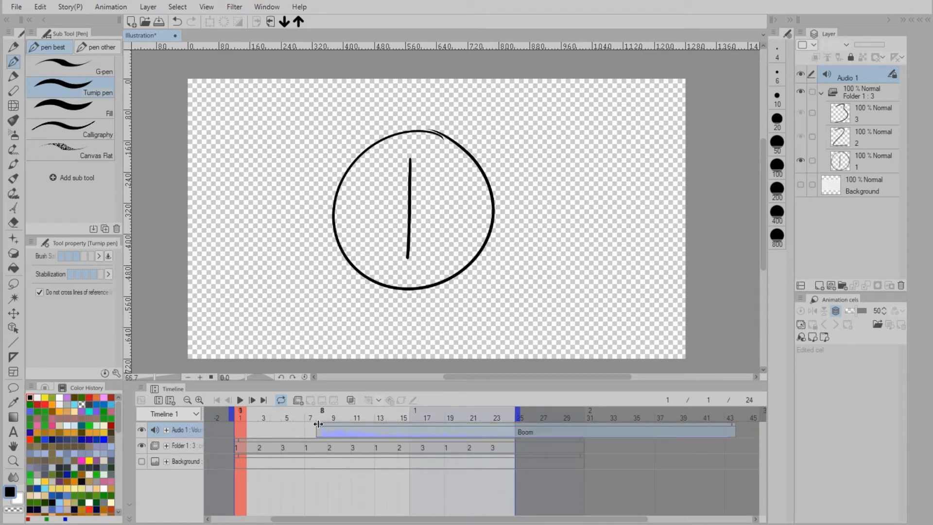
mouse_move(317, 423)
left_mouse_down()
mouse_move(347, 426)
mouse_move(275, 428)
mouse_move(317, 428)
left_mouse_up()
left_click_drag(376, 426, 295, 427)
Step: Trim the end of the Boom audio clip to about frame 20 on the timeline
left_click_drag(650, 431, 488, 422)
left_click_drag(477, 423, 477, 423)
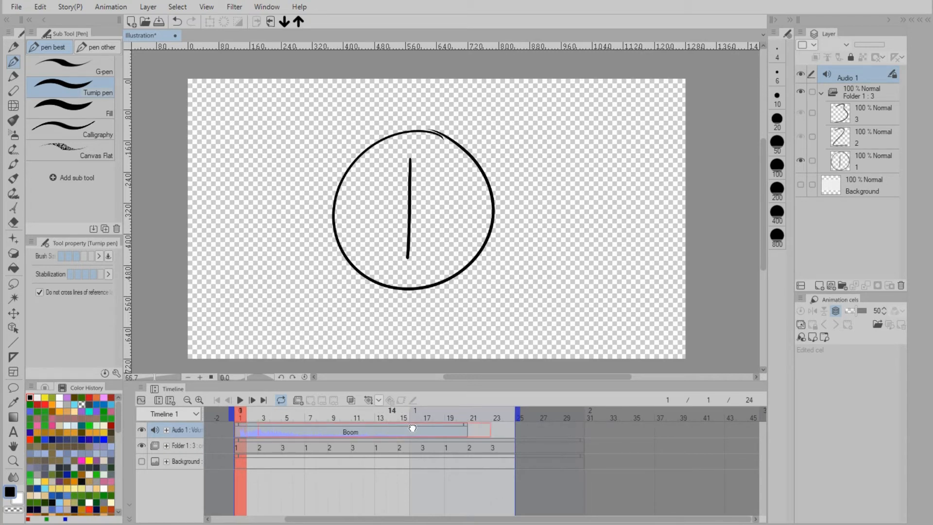
left_click(390, 429)
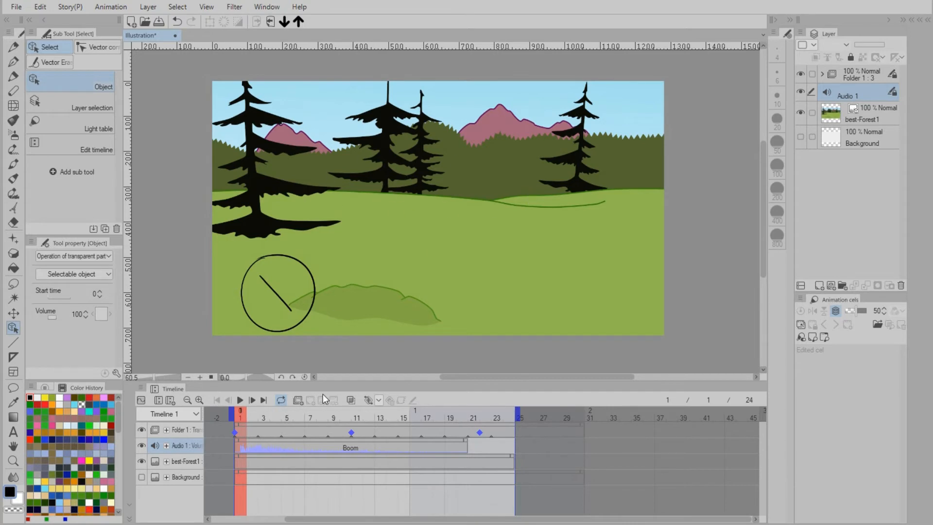
Step: Play back the animation over the forest background with its audio
left_click(240, 400)
left_click(241, 400)
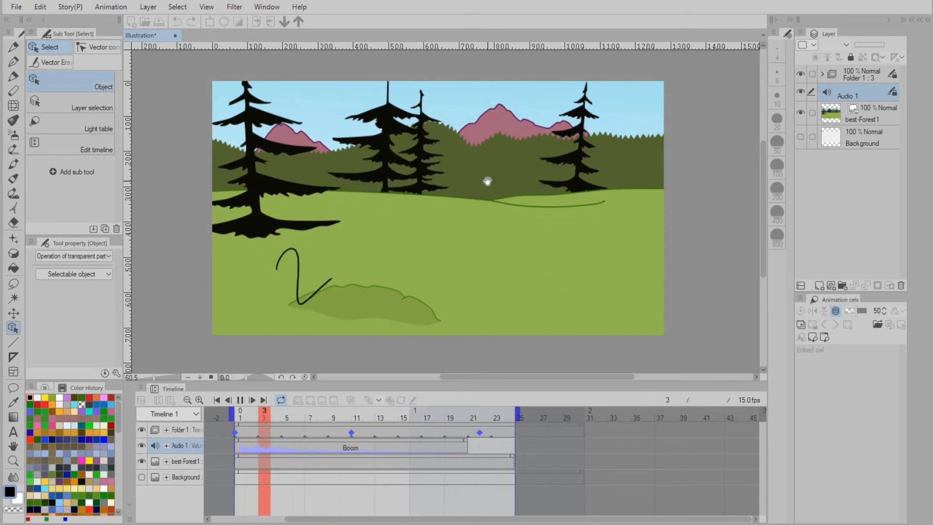
Step: Create a 2D camera folder above the best-Forest1 layer and place that layer inside it
left_click(847, 116)
left_click(847, 116)
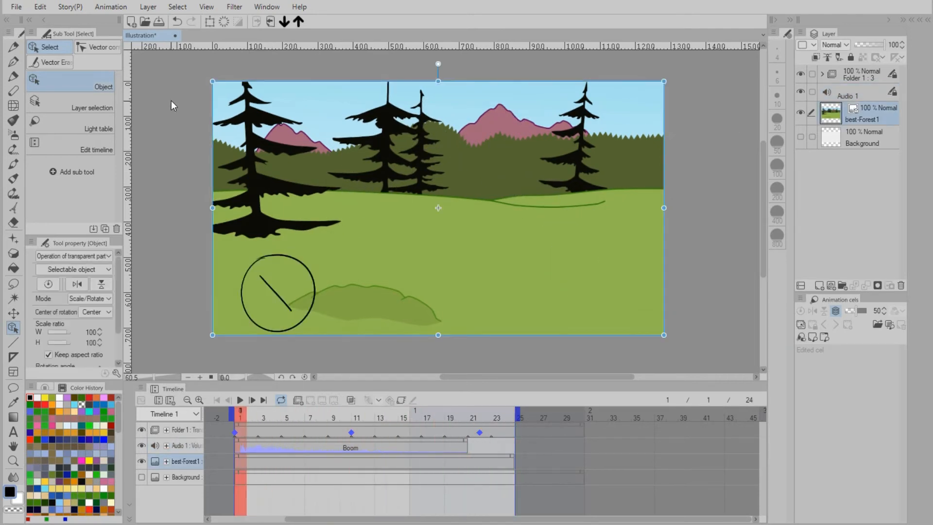
left_click(112, 8)
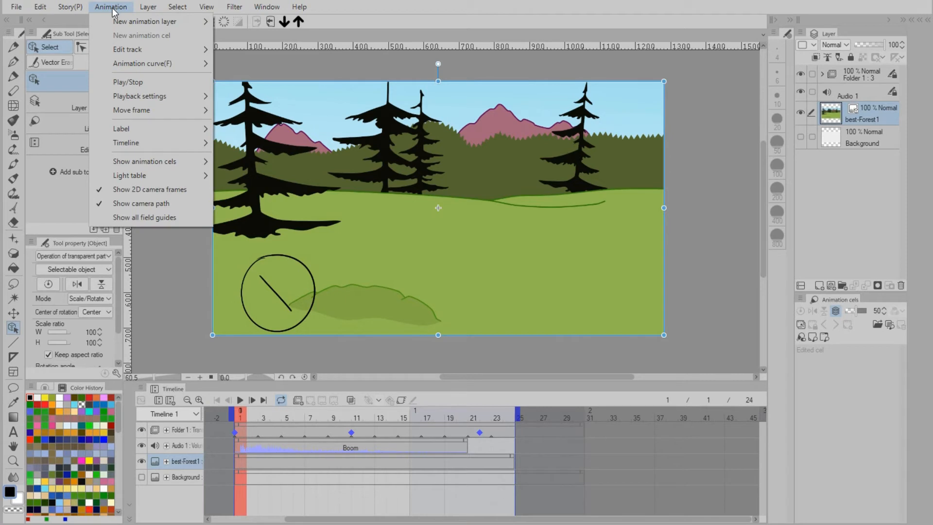
mouse_move(118, 24)
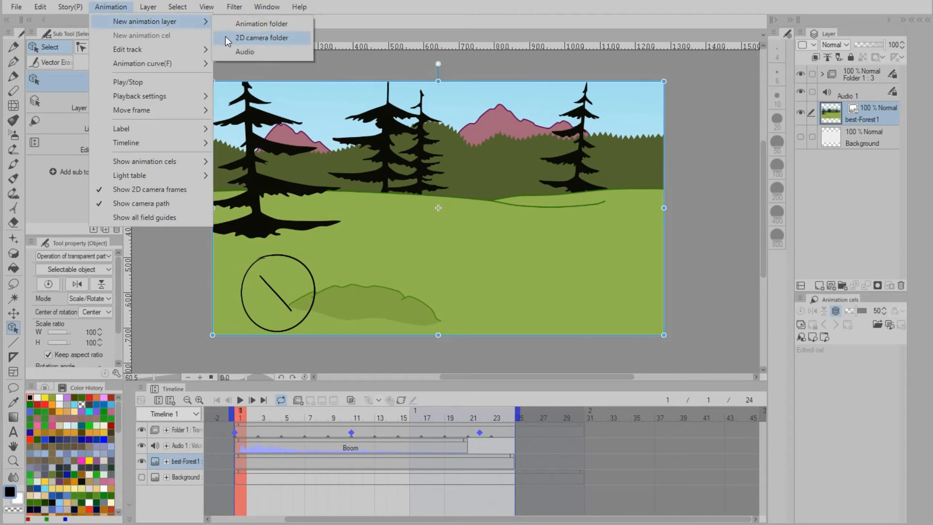
left_click(249, 38)
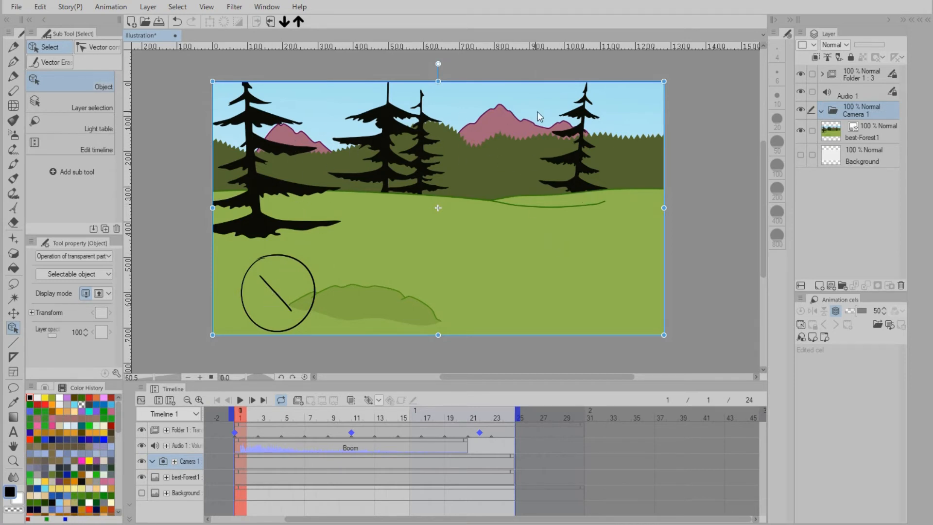
left_click(865, 125)
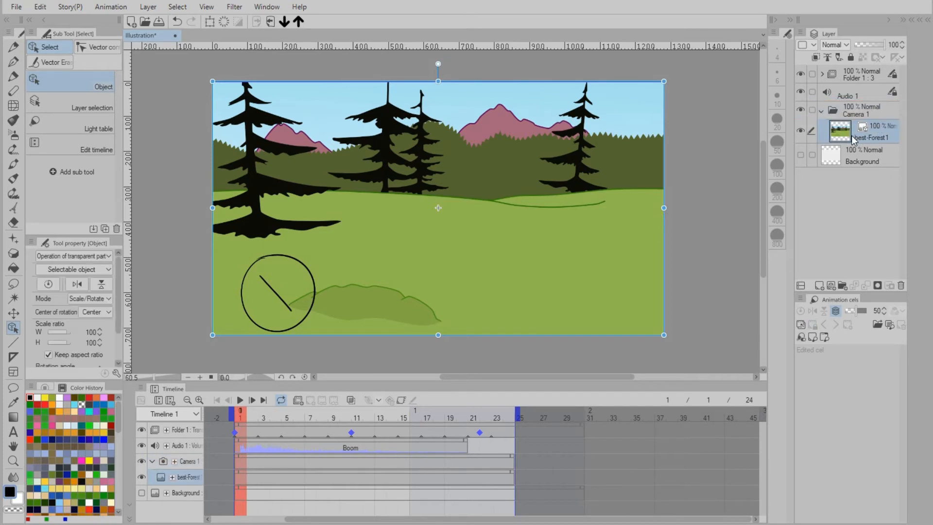
Step: Select the Camera 1 folder and create a keyframe on it at frame 1
left_click(191, 459)
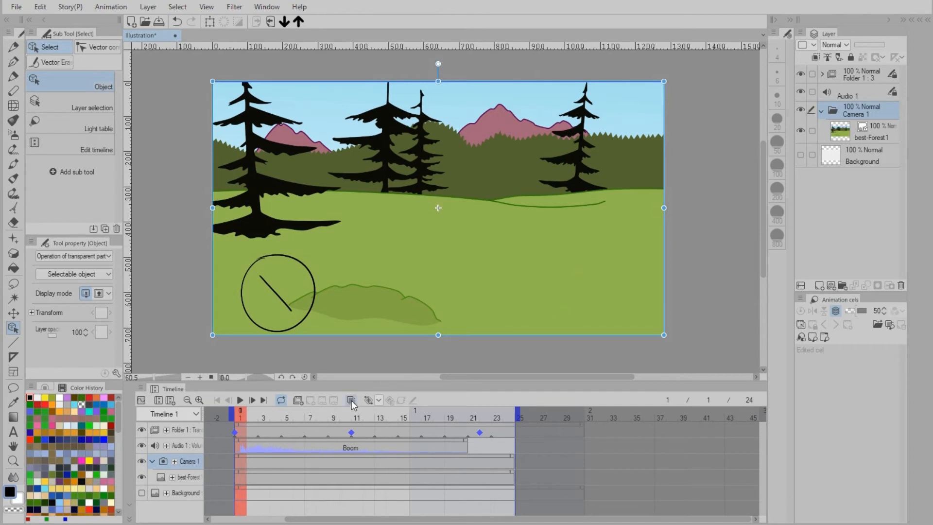
left_click(379, 399)
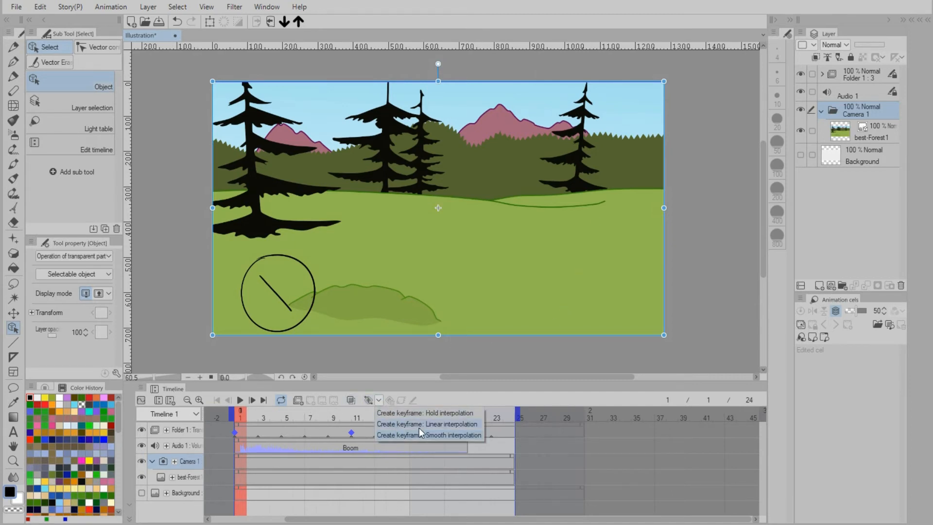
left_click(368, 403)
left_click(368, 403)
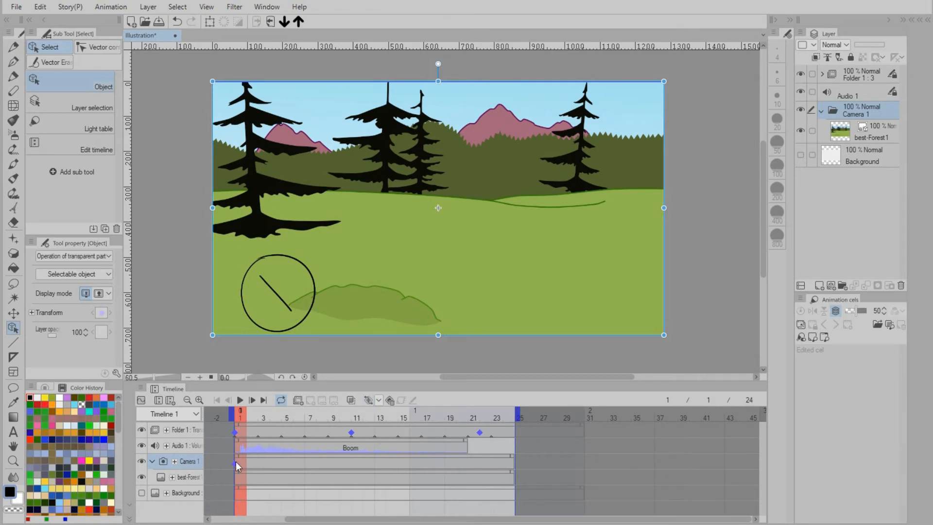
Step: Add a camera keyframe at frame 19, shrink the camera frame onto the upper-right part of the forest, and play the result
left_click_drag(245, 418, 451, 427)
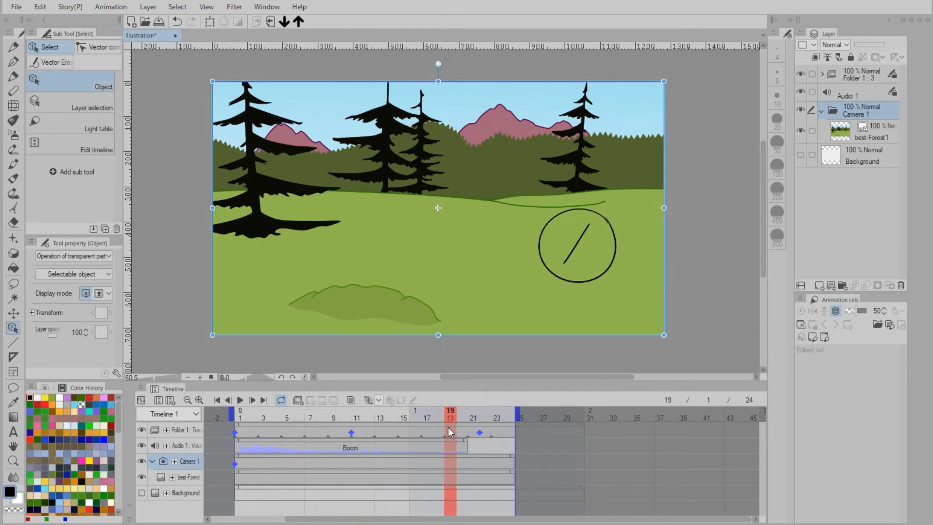
left_click(368, 399)
left_click_drag(216, 331, 461, 246)
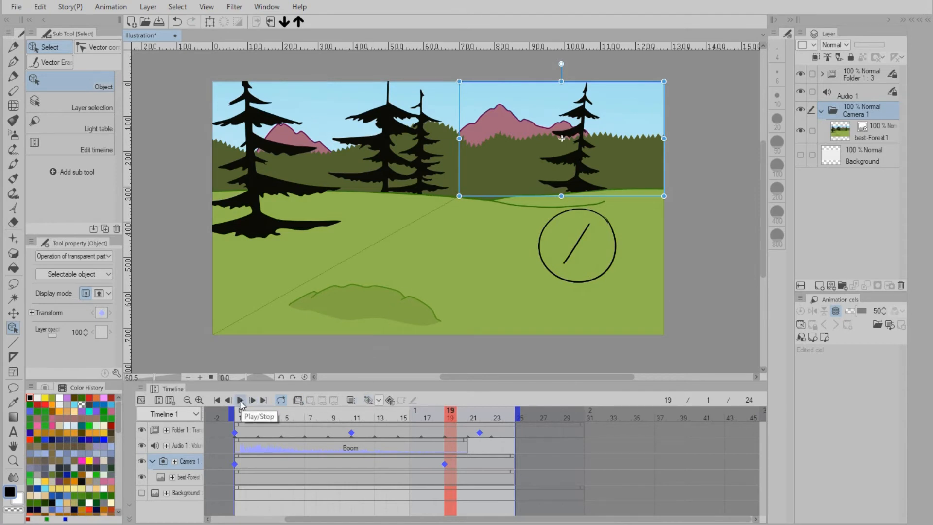
left_click(240, 400)
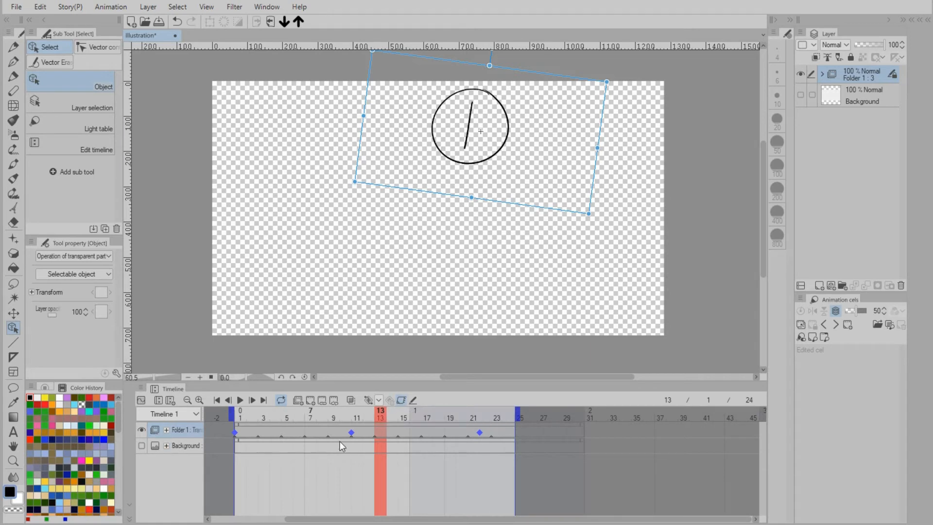
Step: Enable keyframe editing on the Background layer and turn it off on the animation folder
left_click(182, 444)
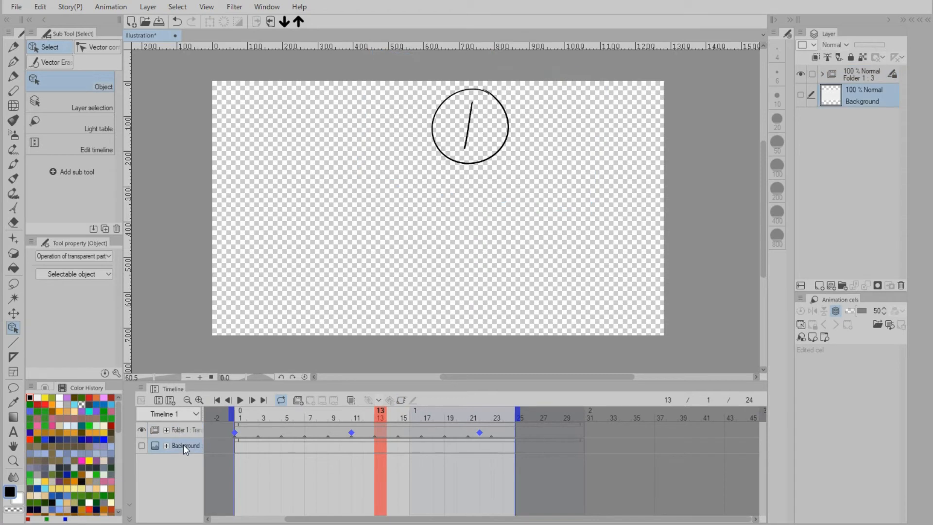
left_click(401, 400)
left_click(394, 447)
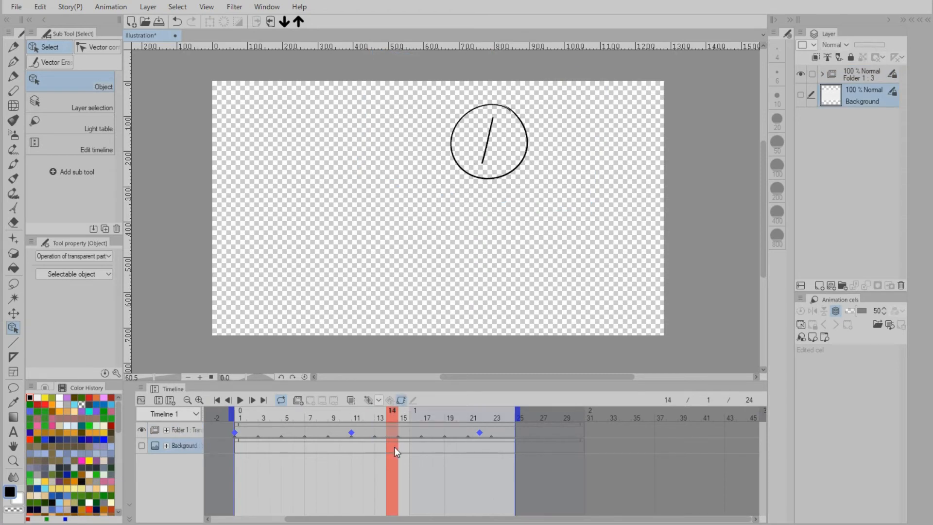
left_click(404, 432)
left_click(401, 401)
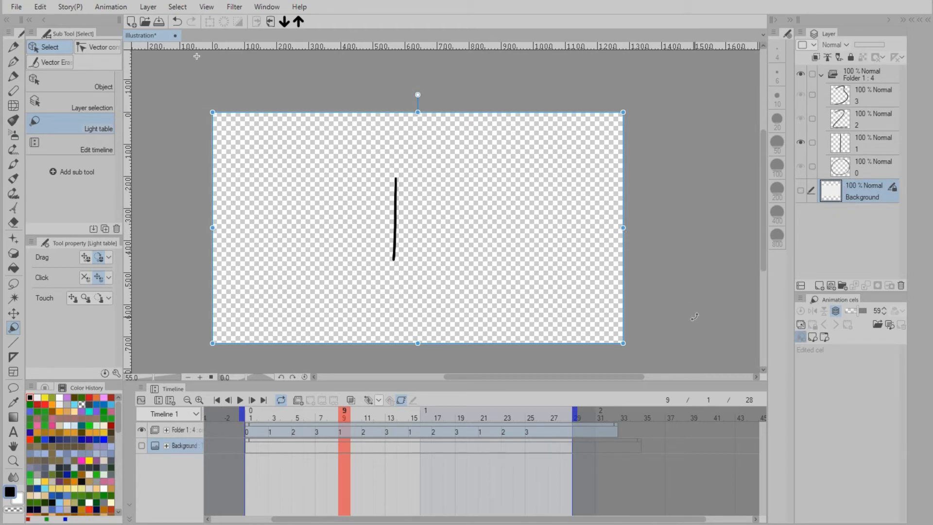
Step: Add modelSheet17.jpg to the common light table for the canvas and enlarge that light table's area
left_click(875, 325)
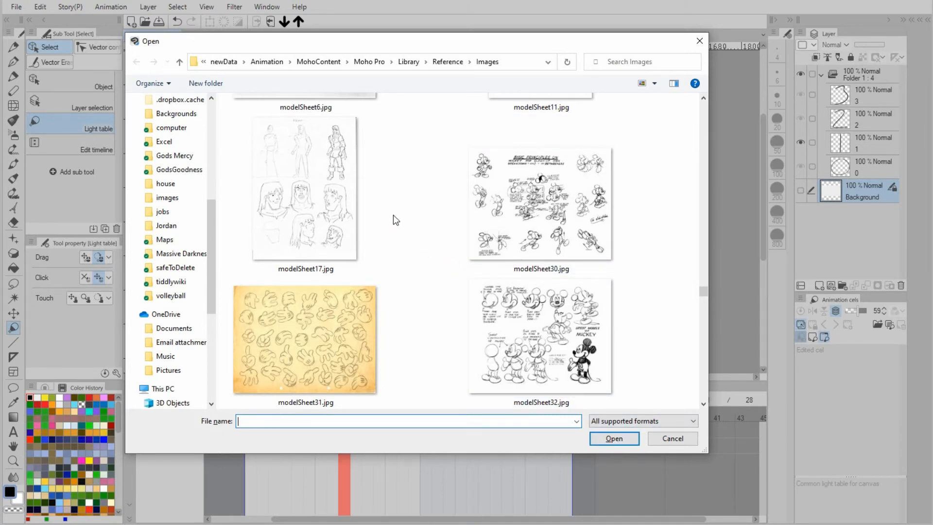
left_click(324, 199)
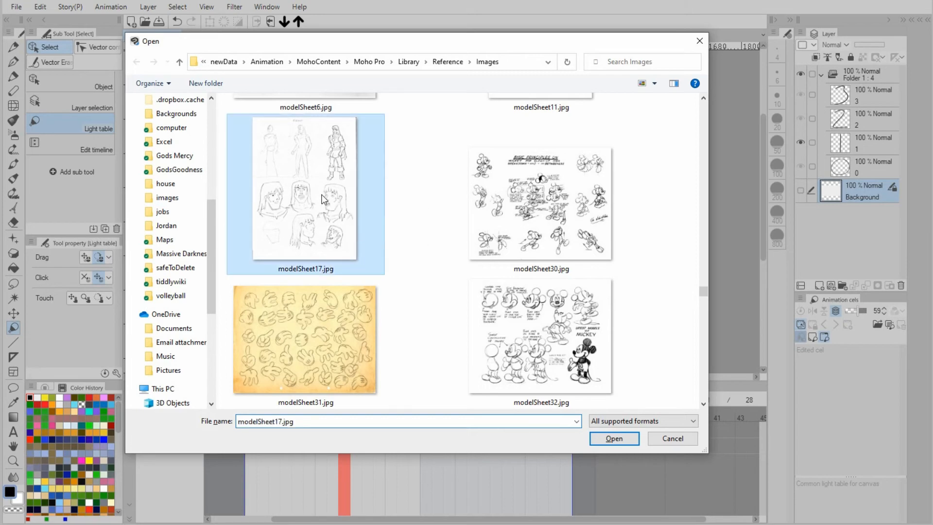
left_click(613, 438)
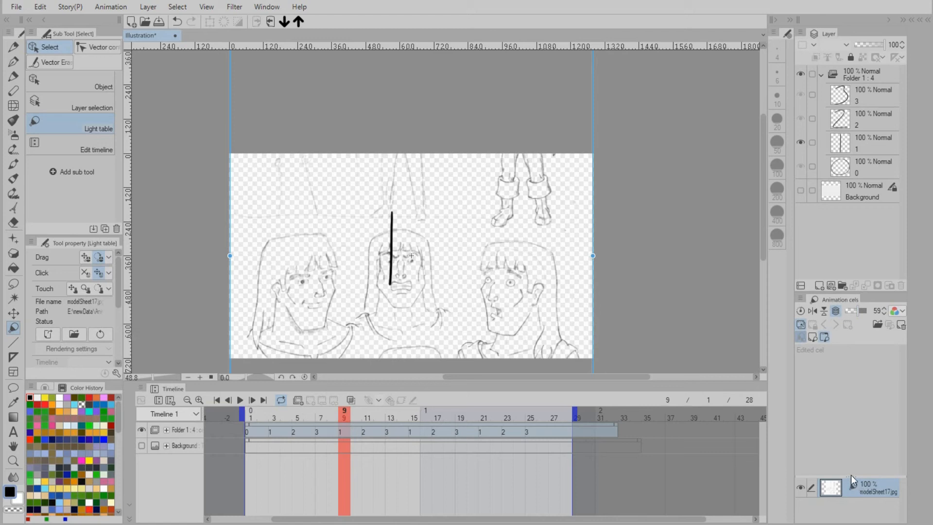
left_click_drag(850, 475, 846, 462)
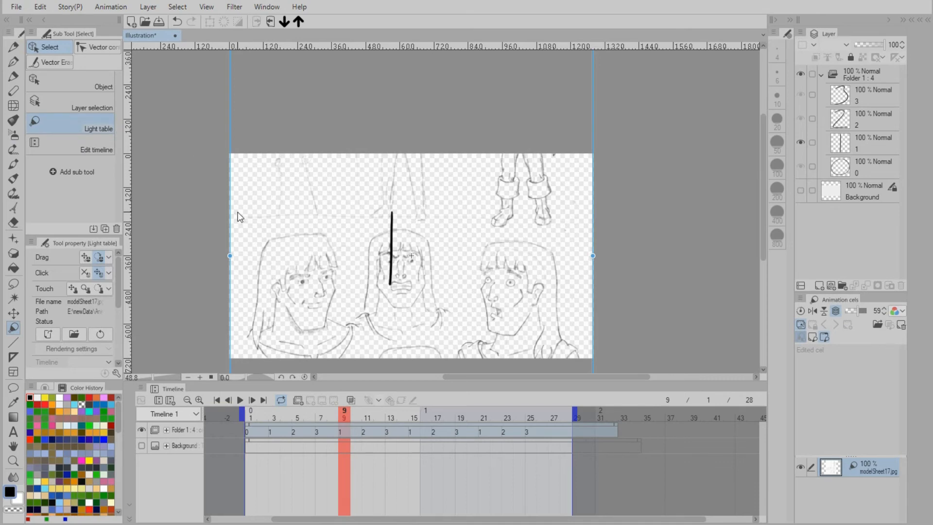
Step: Move the model sheet over the canvas with the Light table tool and rotate it slightly clockwise so its faces fill the canvas
left_click_drag(235, 220, 272, 199)
scroll(275, 200, "down", 4)
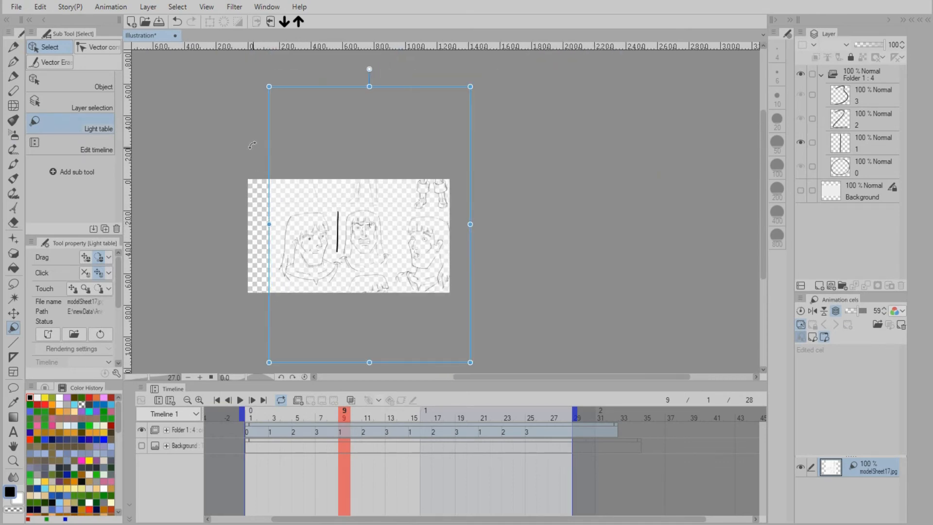
left_click_drag(263, 89, 286, 95)
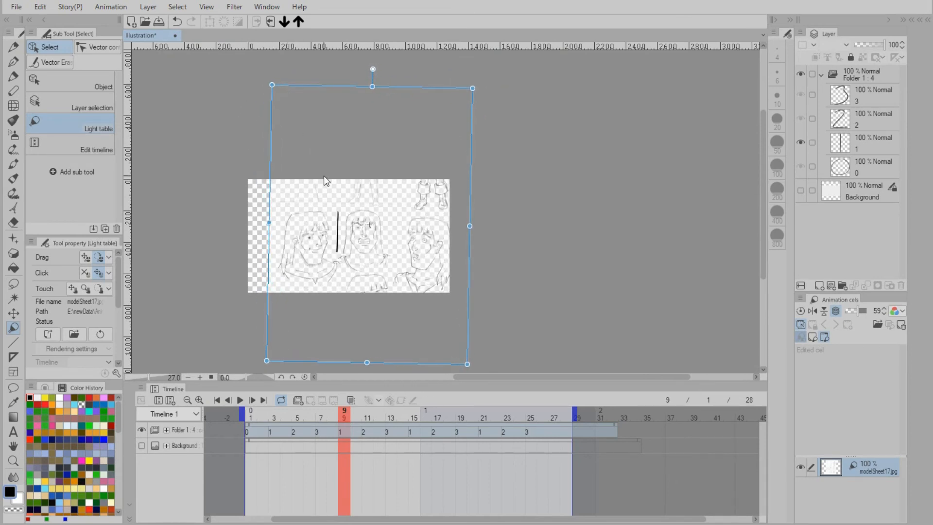
left_click_drag(276, 160, 252, 147)
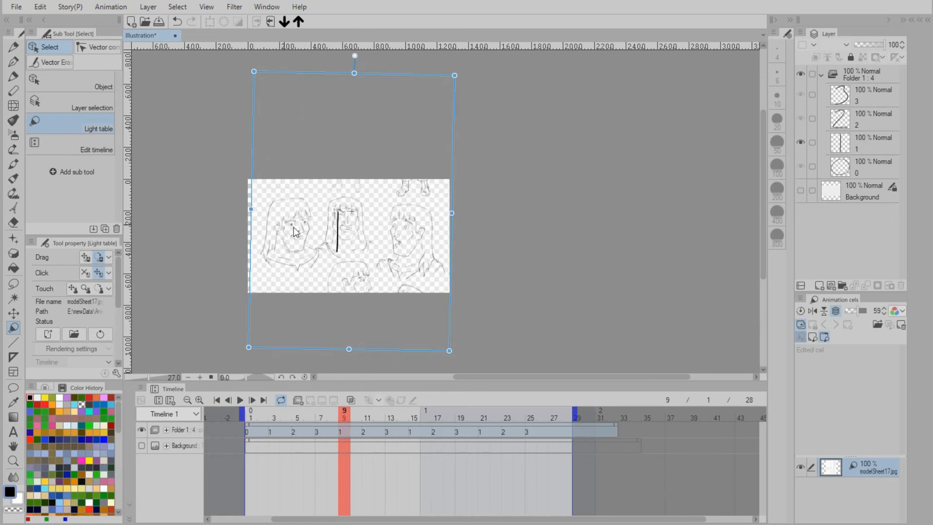
Step: Check cels 3, 2, 1 and 0 against the light table reference, finishing on cel 1
left_click(863, 146)
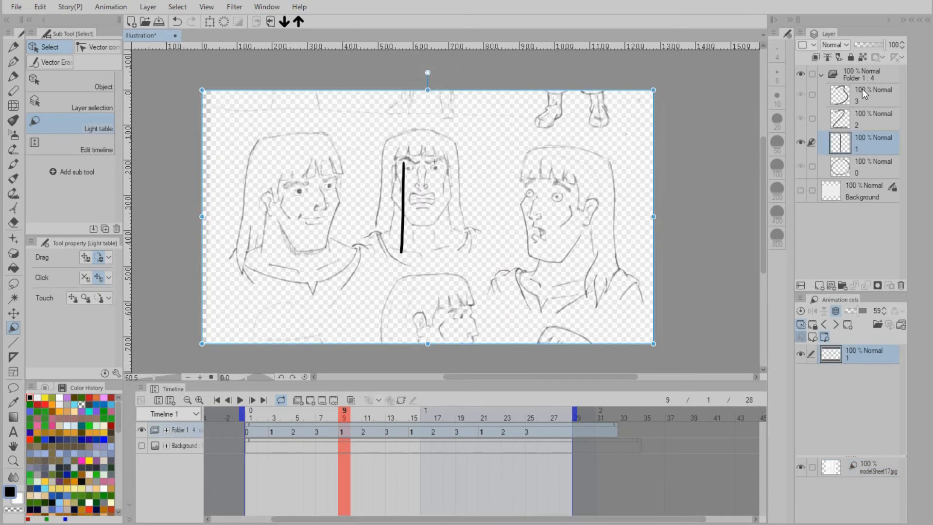
left_click(871, 104)
left_click(863, 122)
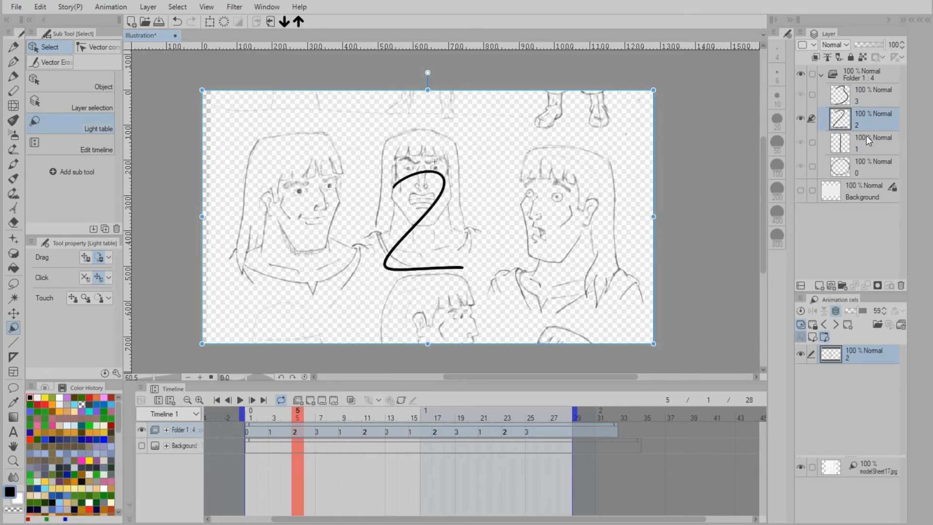
left_click(866, 144)
left_click(861, 168)
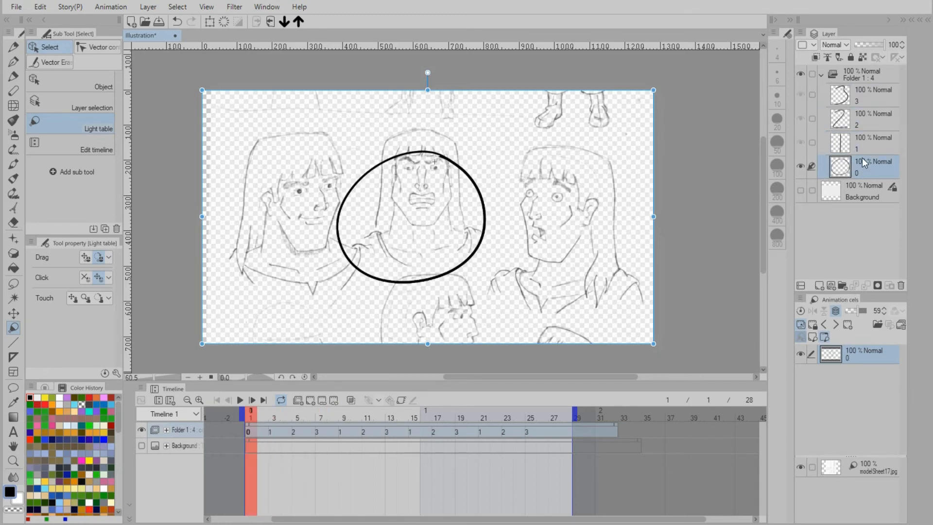
left_click(865, 138)
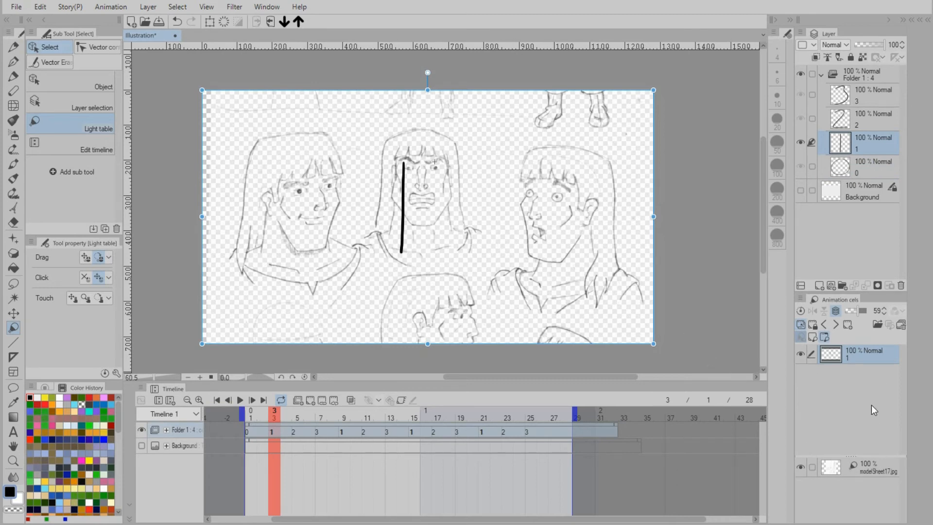
Step: Register cel 1 on the cel-specific light table and enlarge that area while reducing the common light table area
left_click(824, 339)
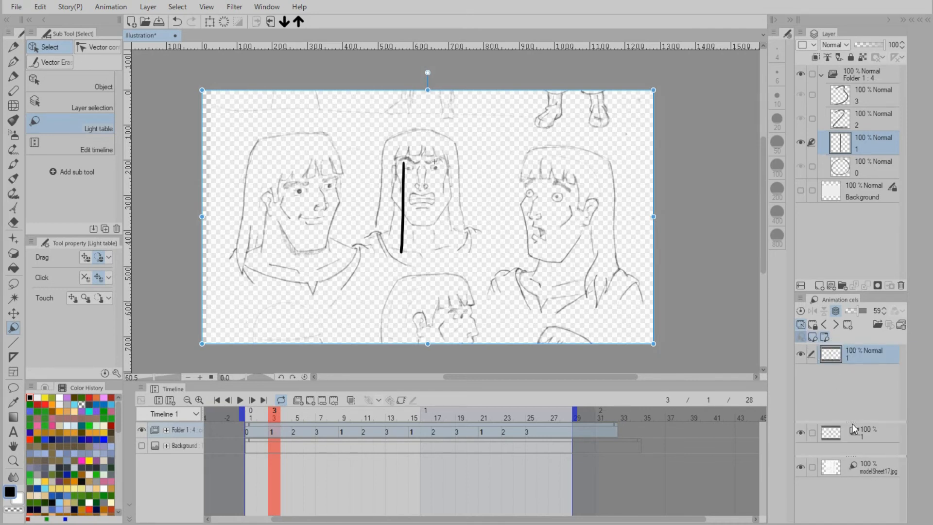
left_click_drag(858, 456, 854, 480)
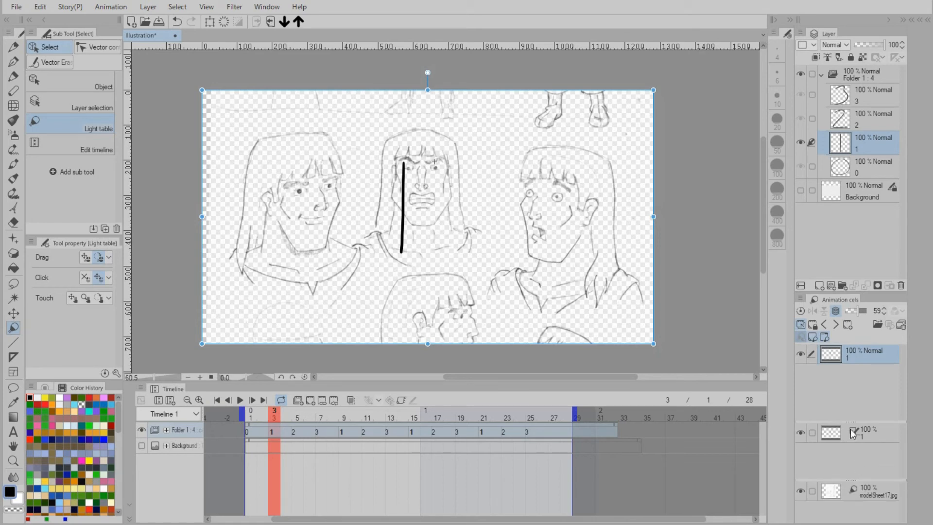
left_click_drag(849, 421, 837, 385)
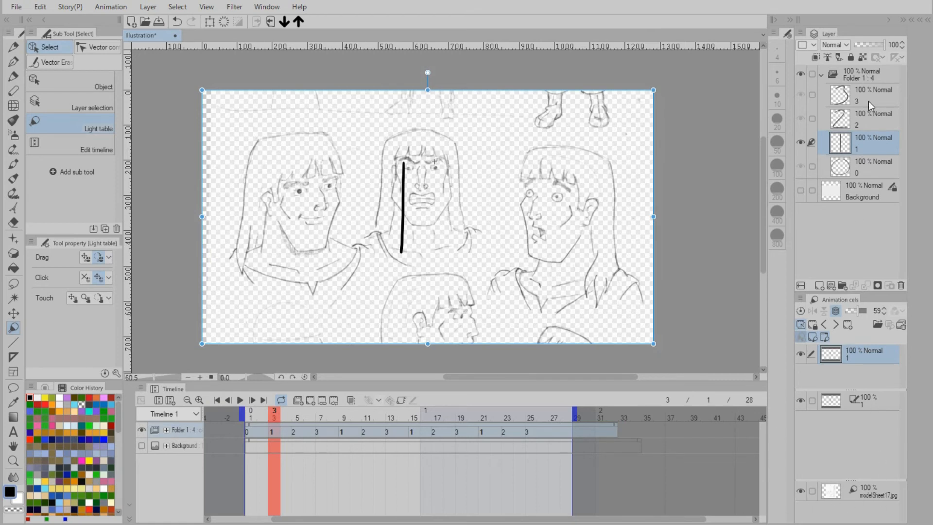
Step: Move modelSheet17.jpg from the common light table for the canvas to cel 3's own light table
left_click(867, 121)
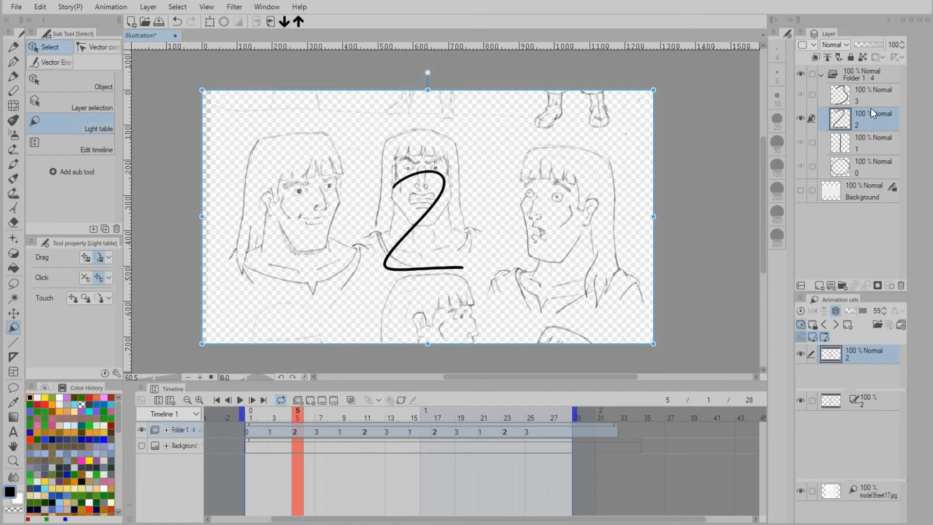
left_click(870, 101)
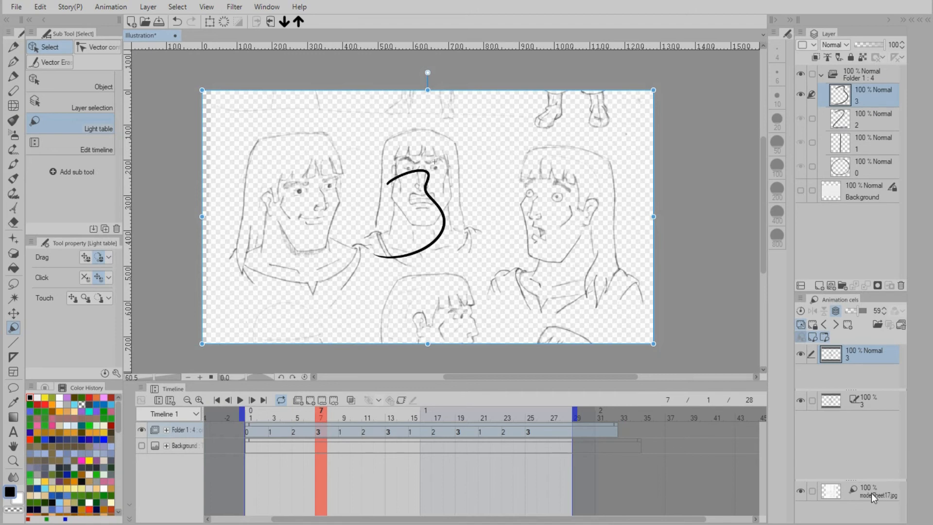
left_click_drag(870, 493, 856, 415)
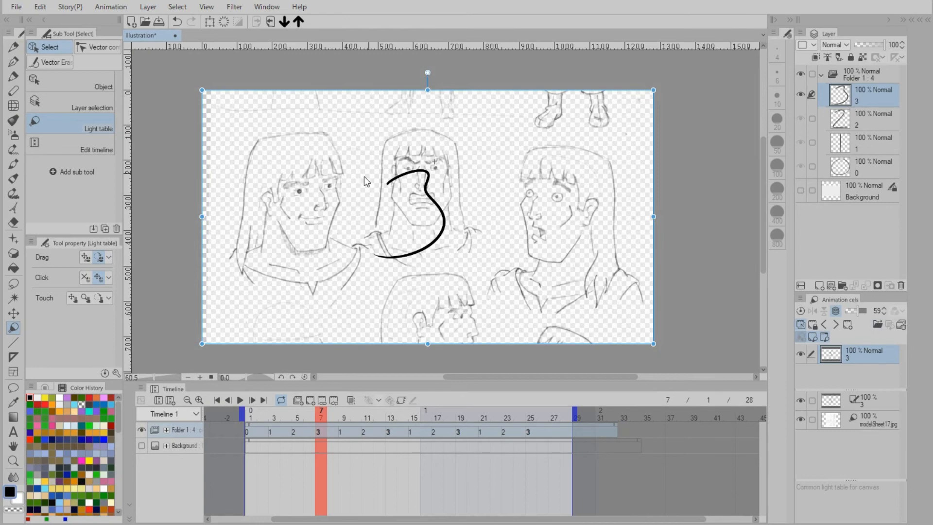
Step: Compare cels 2, 1, 0 and 3 and return modelSheet17.jpg from cel 3's light table to the common light table
left_click(861, 124)
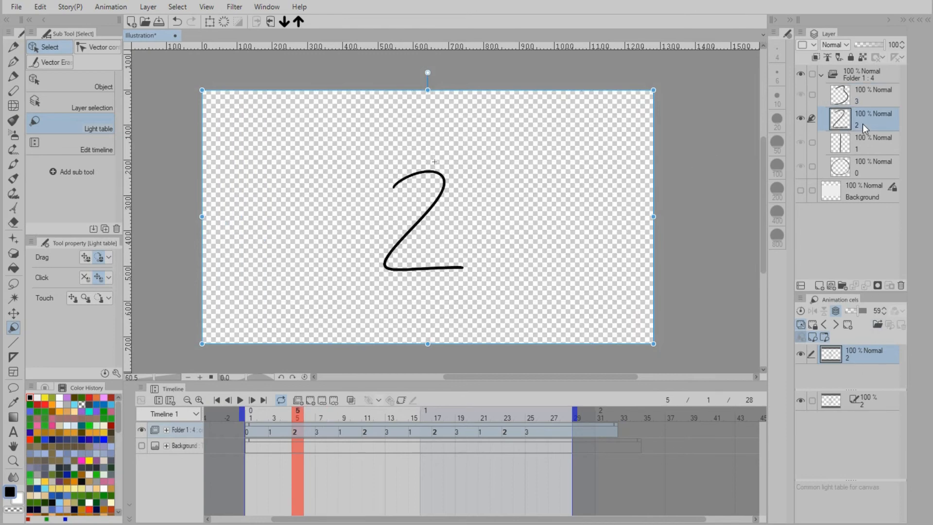
left_click(864, 150)
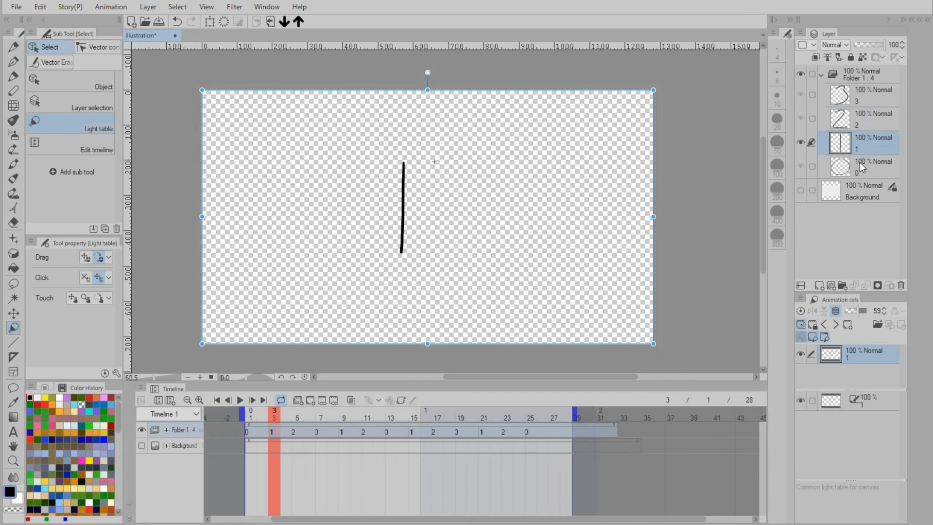
left_click(858, 167)
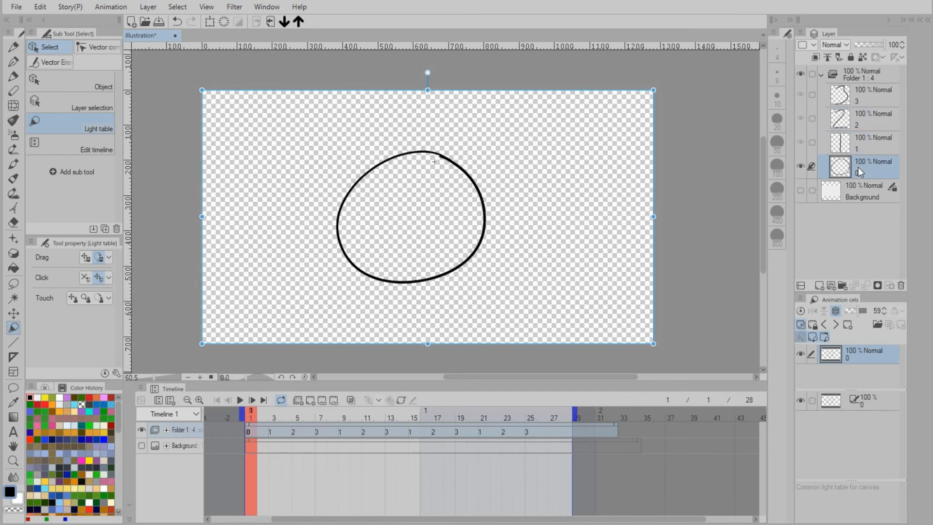
left_click(870, 100)
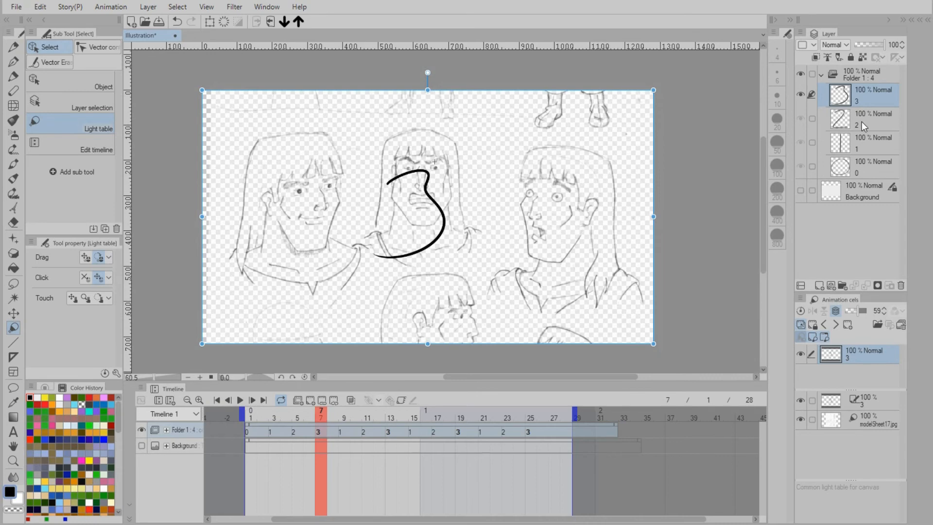
left_click(862, 121)
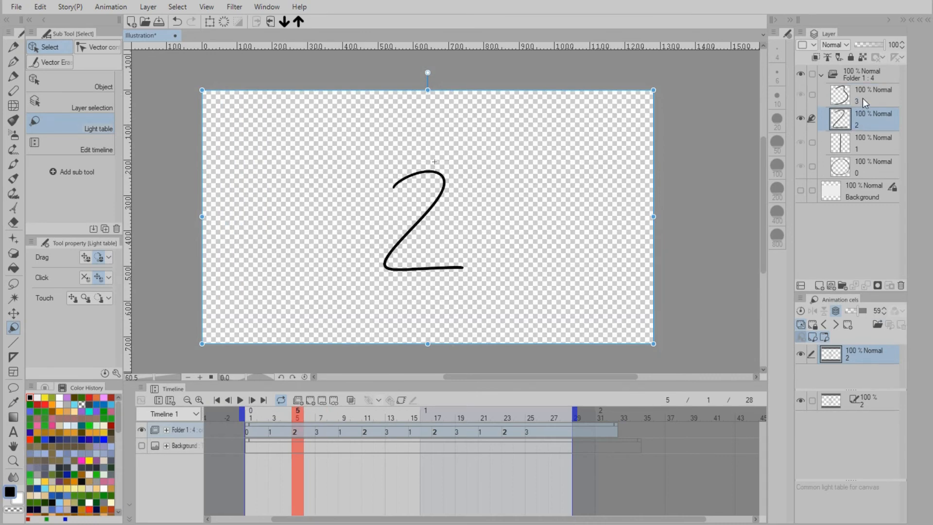
left_click(863, 100)
left_click_drag(864, 430, 867, 488)
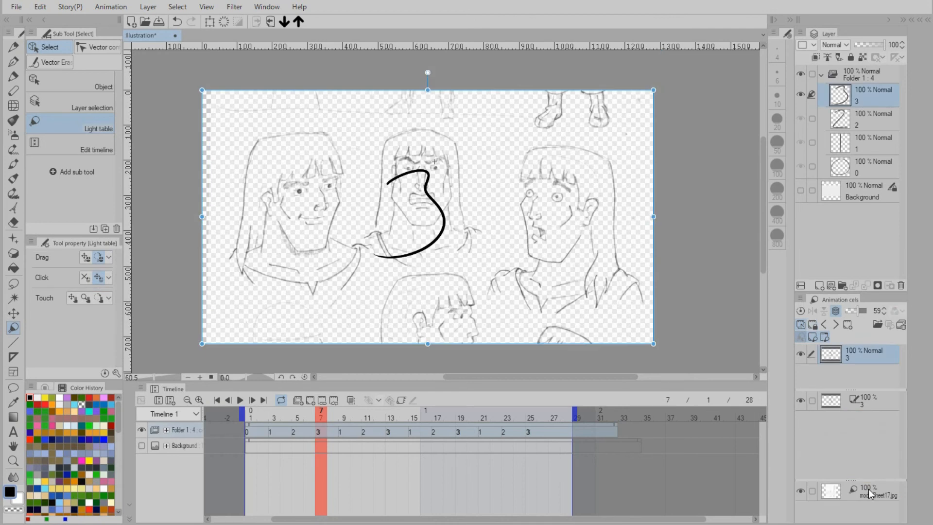
Step: Move modelSheet17.jpg to cel 2's own light table and back to the common light table for the canvas
left_click(859, 120)
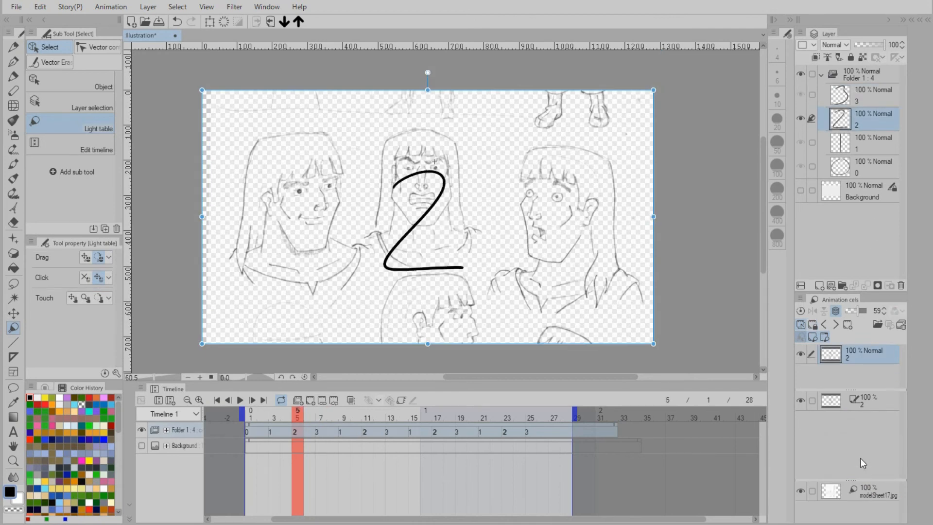
left_click_drag(860, 458, 855, 427)
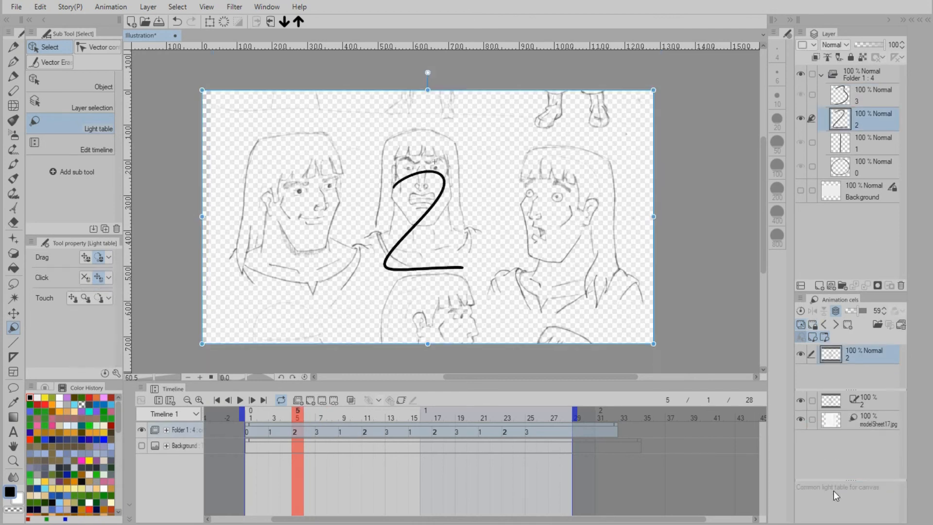
left_click_drag(859, 418, 863, 490)
Step: Check cels 0, 1, 2 and 3 against the model sheet on the common light table, finishing on cel 3
left_click(864, 170)
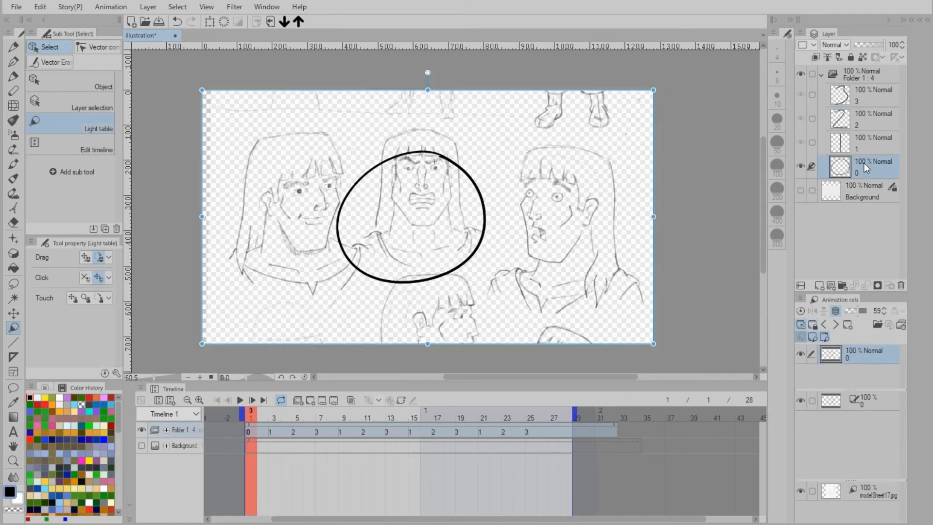
left_click(862, 141)
left_click(862, 118)
left_click(864, 98)
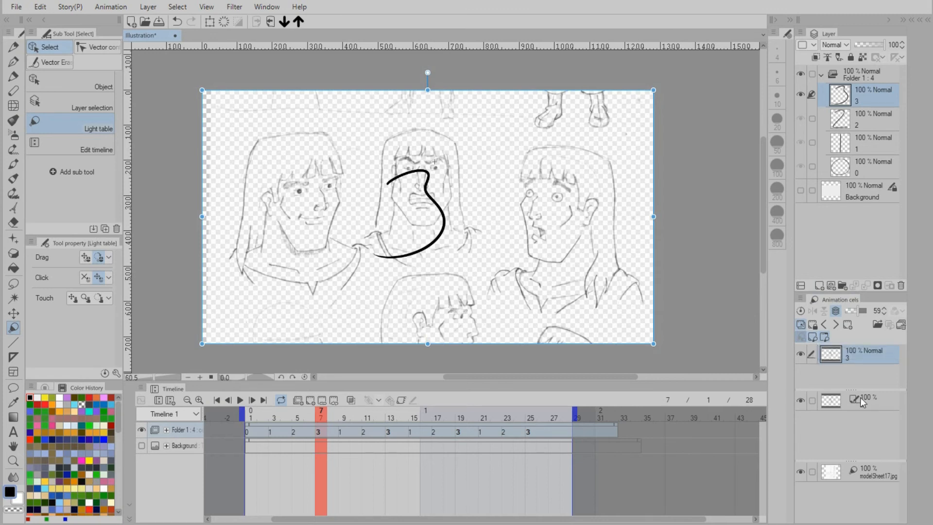
Step: Toggle the cel-specific light table display, and switch the whole light table off and back on
left_click(812, 336)
left_click(812, 337)
left_click(800, 323)
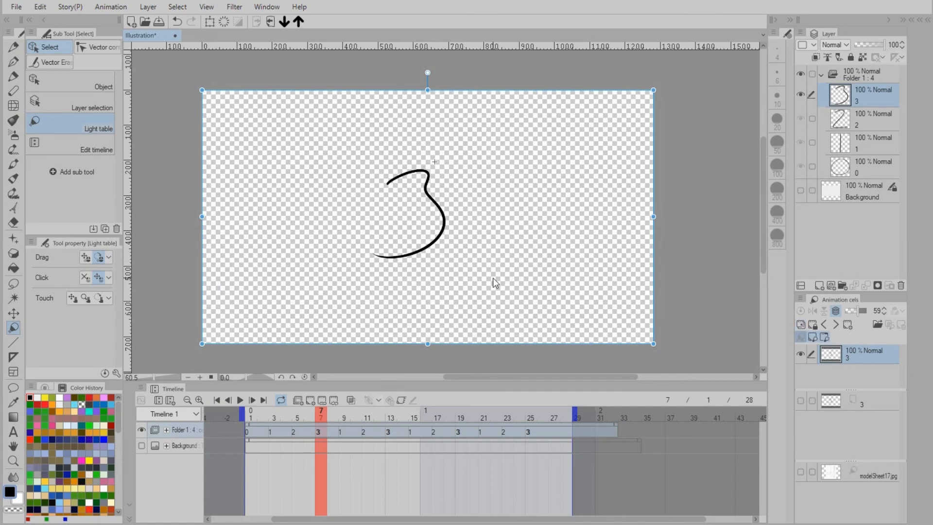
left_click(800, 325)
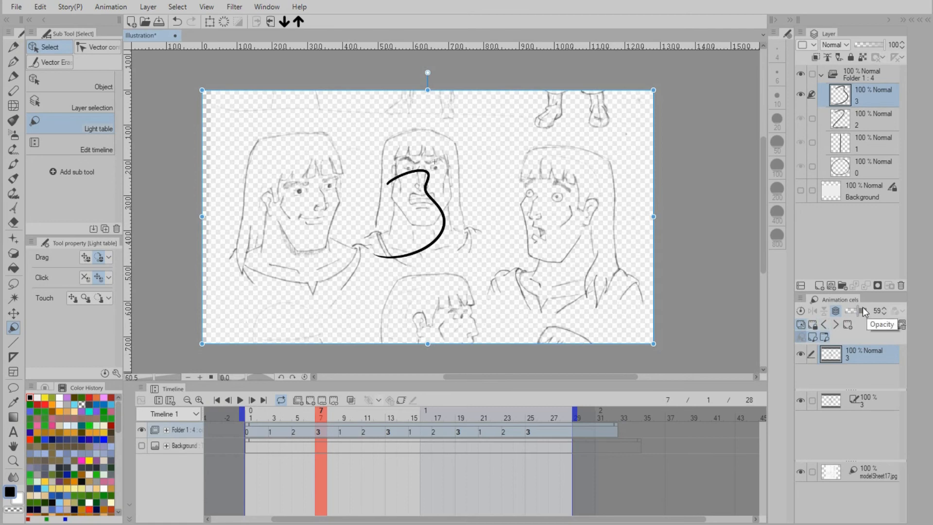
Step: Set the light table opacity to 49 and display modelSheet17.jpg in Monochrome
mouse_move(857, 308)
left_mouse_down()
mouse_move(868, 310)
mouse_move(856, 313)
left_mouse_up()
left_click(872, 471)
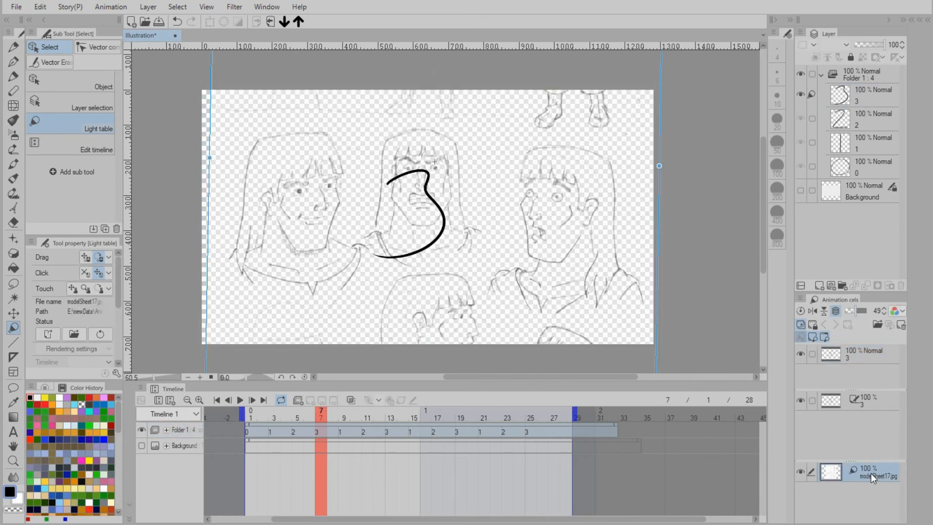
left_click(899, 311)
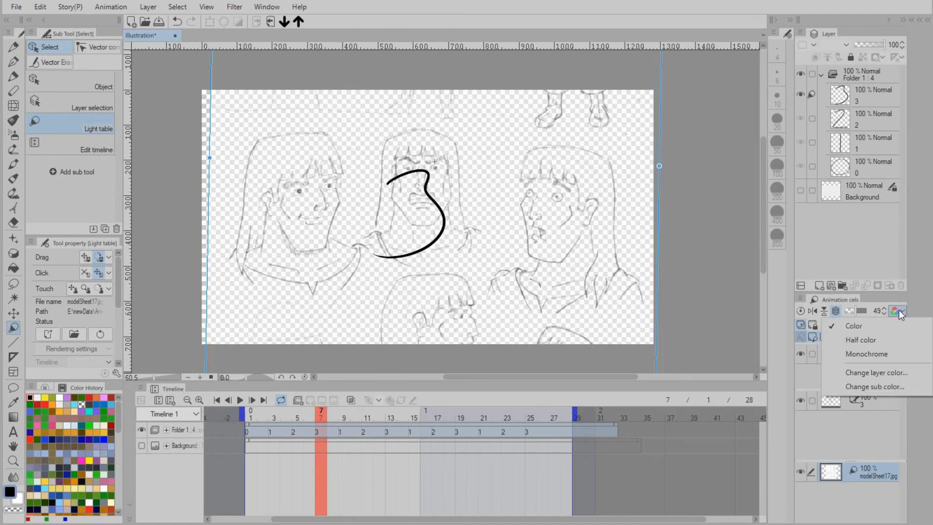
left_click(867, 354)
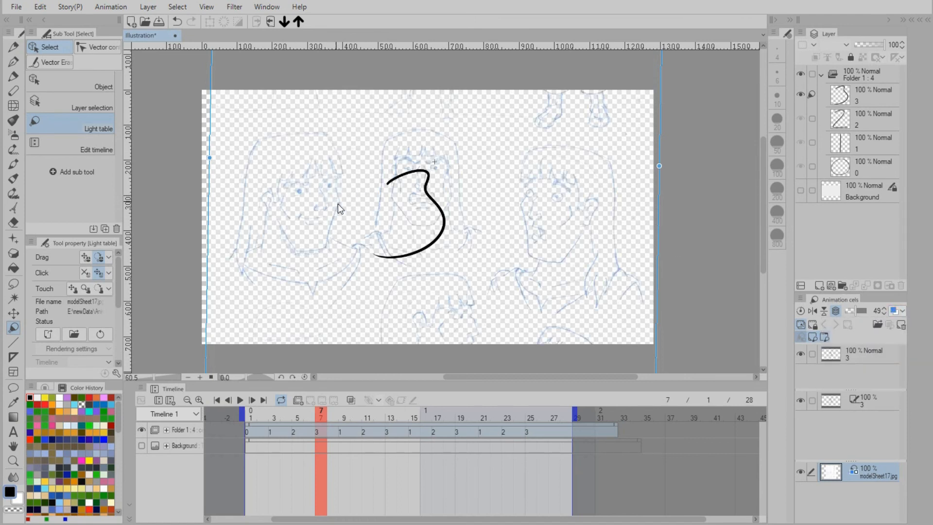
Step: Change the model sheet's light table layer color to red, hex EC3E43
left_click(902, 310)
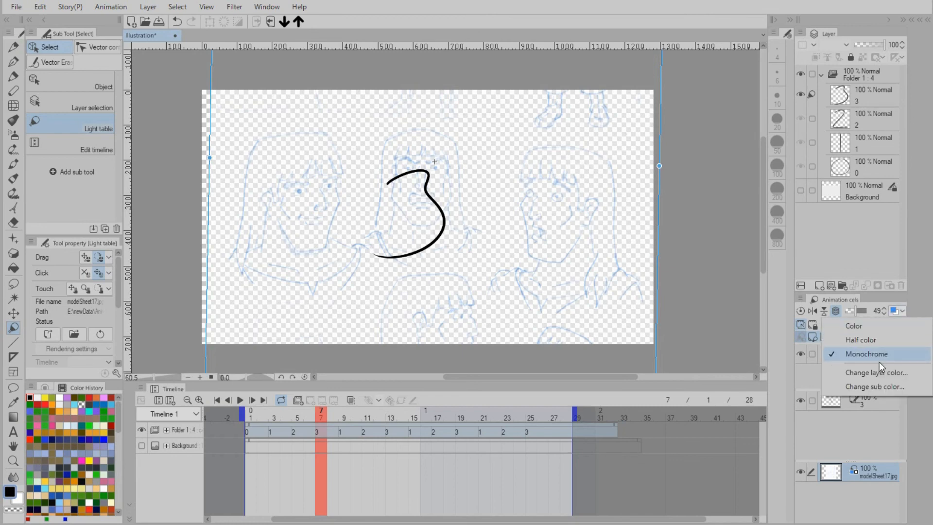
left_click(880, 371)
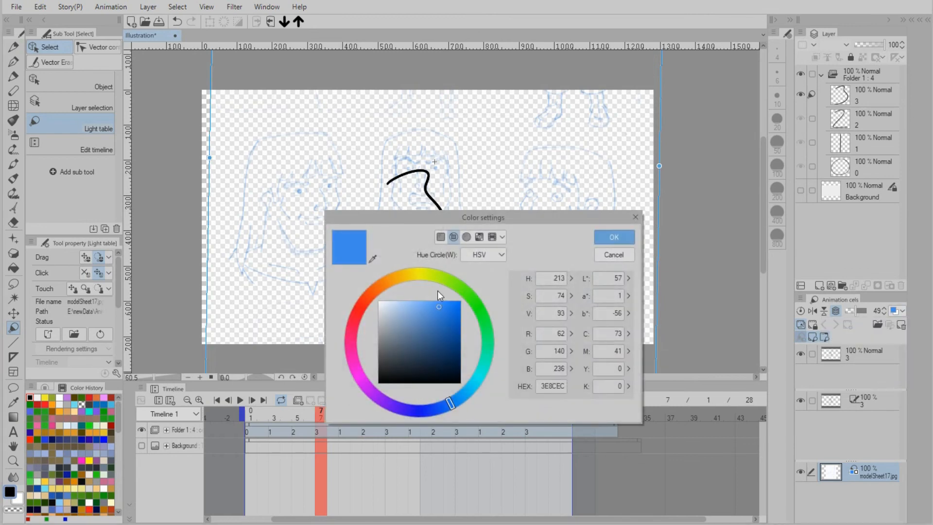
left_click(359, 311)
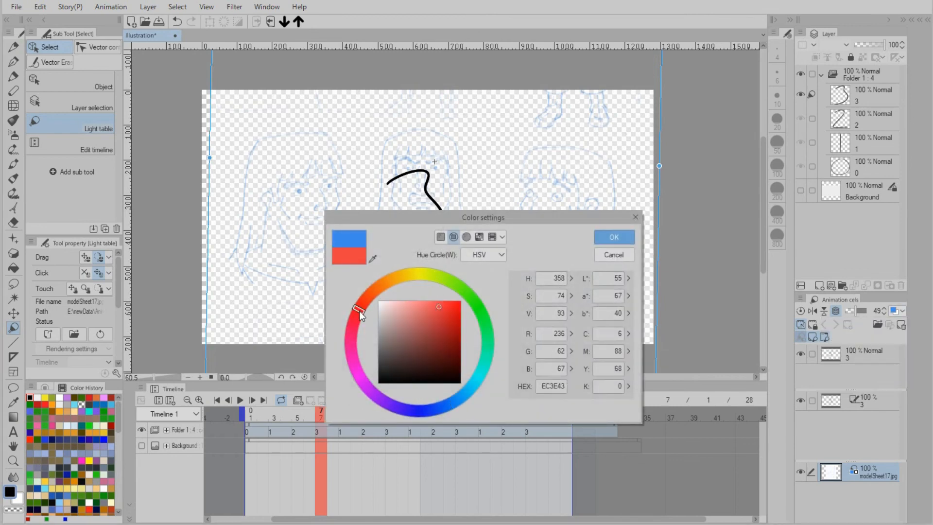
left_click(615, 237)
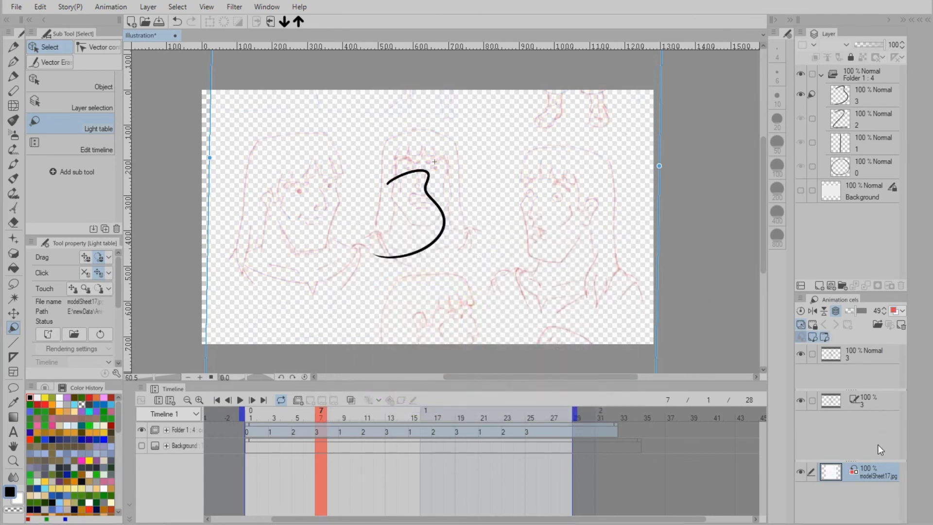
Step: Shrink the model sheet with the Light table tool and rotate it diagonally across the canvas
scroll(673, 265, "down", 4)
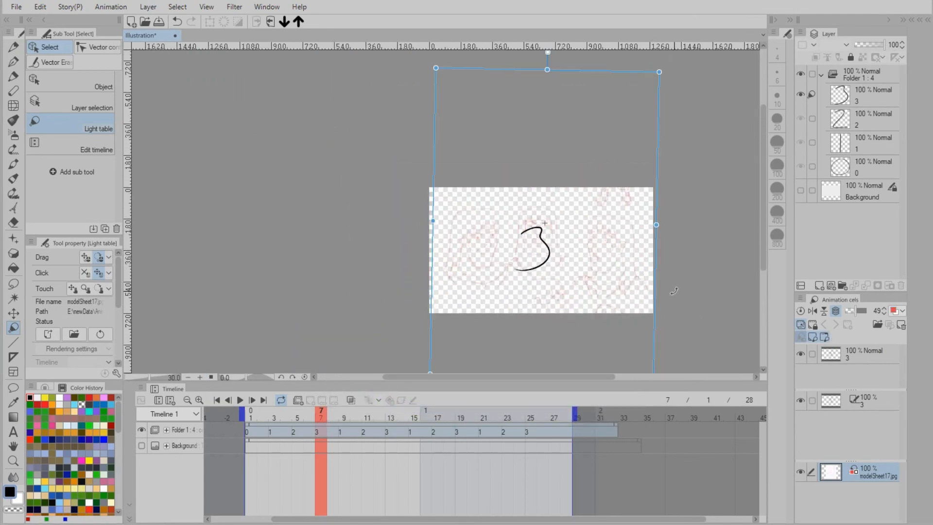
left_click_drag(659, 110, 575, 136)
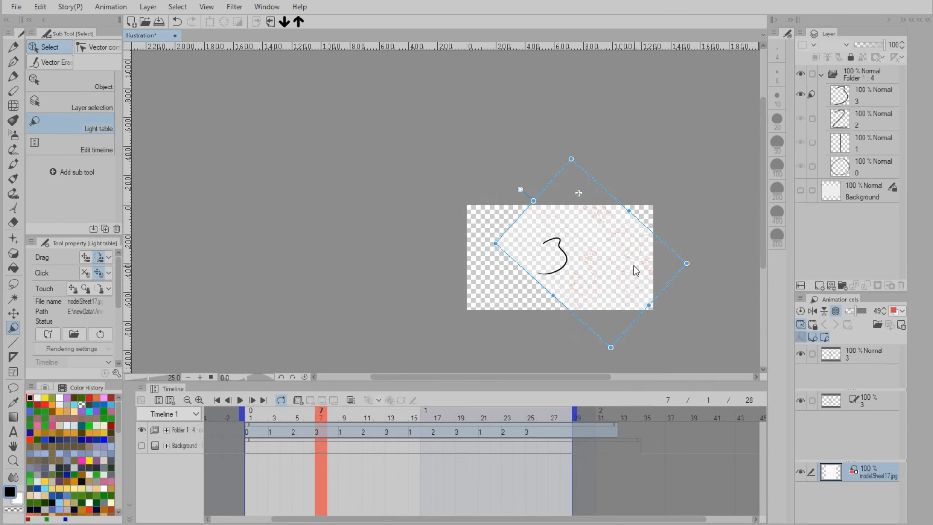
scroll(637, 254, "up", 5)
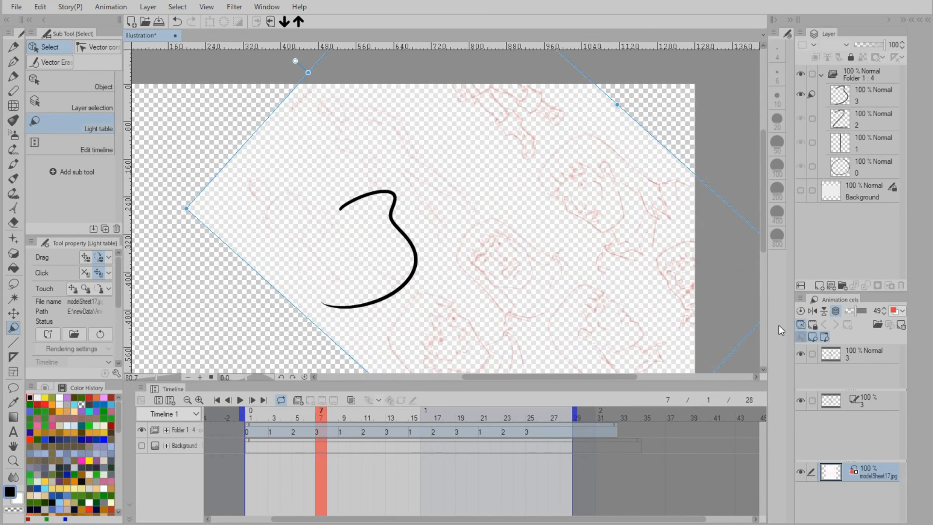
Step: Flip the model sheet horizontally and vertically, and reset its placement on the light table
left_click(811, 311)
left_click(824, 312)
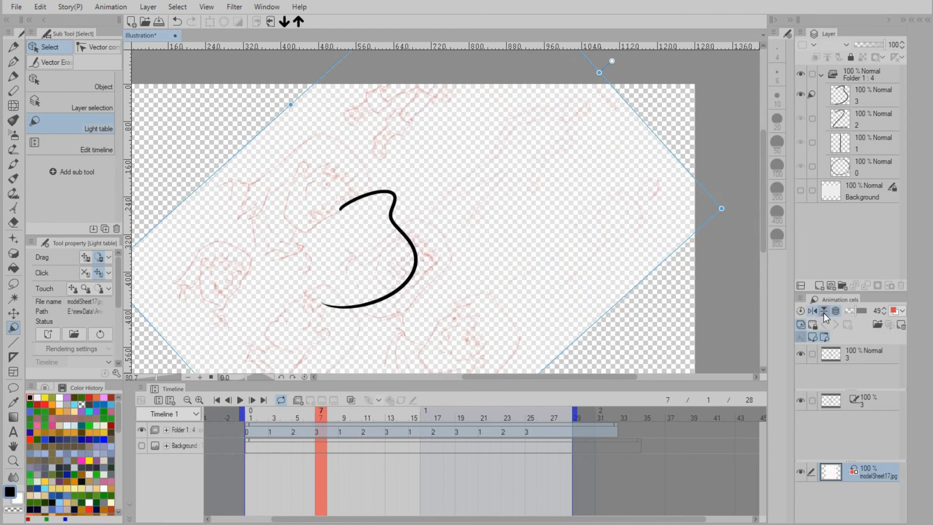
left_click(798, 310)
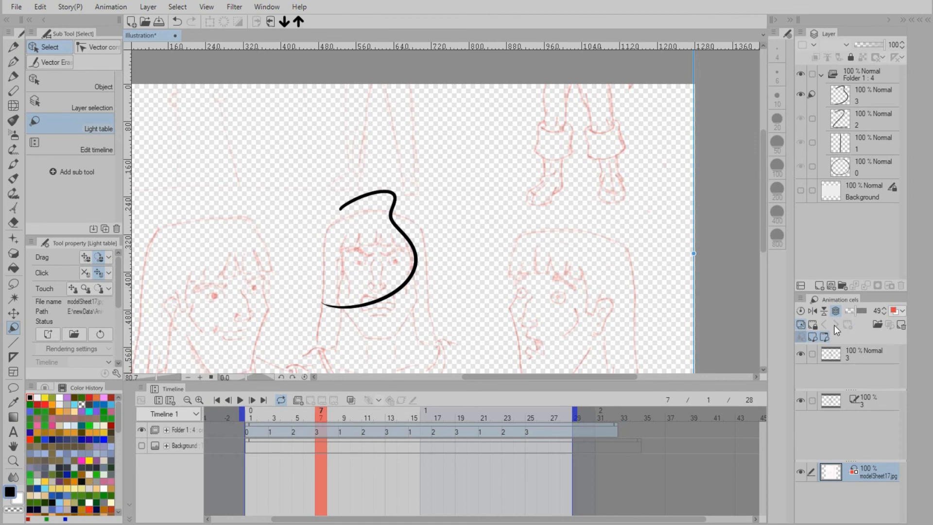
Step: Step from cel 3 to the previous cel and back, and add a new animation cel after cel 3
left_click(874, 101)
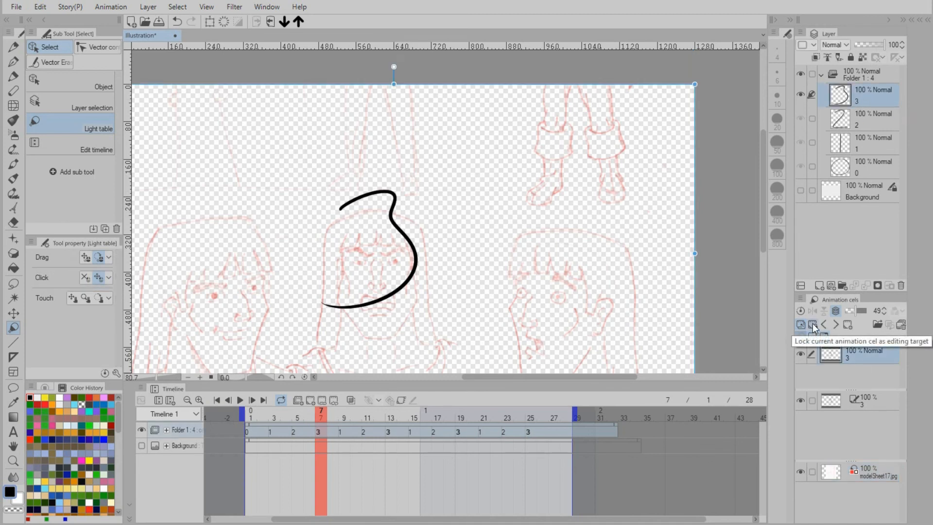
left_click(825, 324)
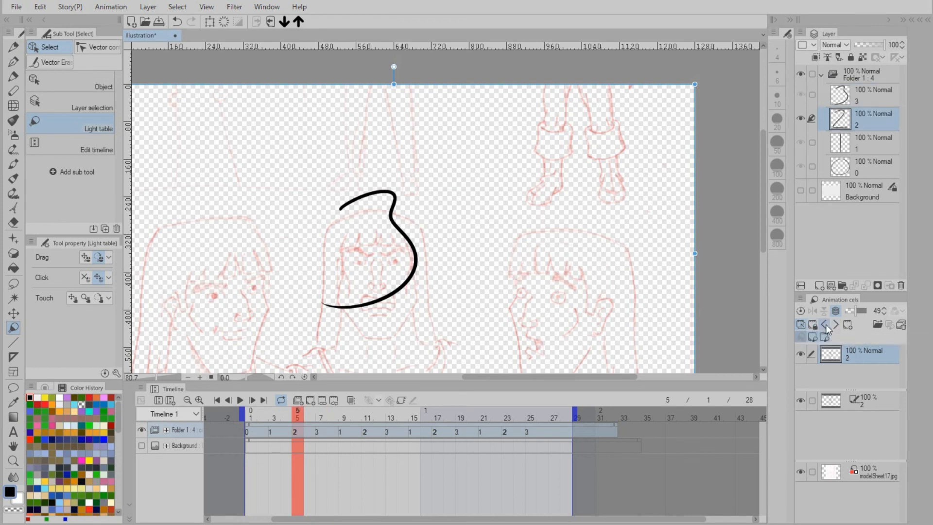
left_click(835, 325)
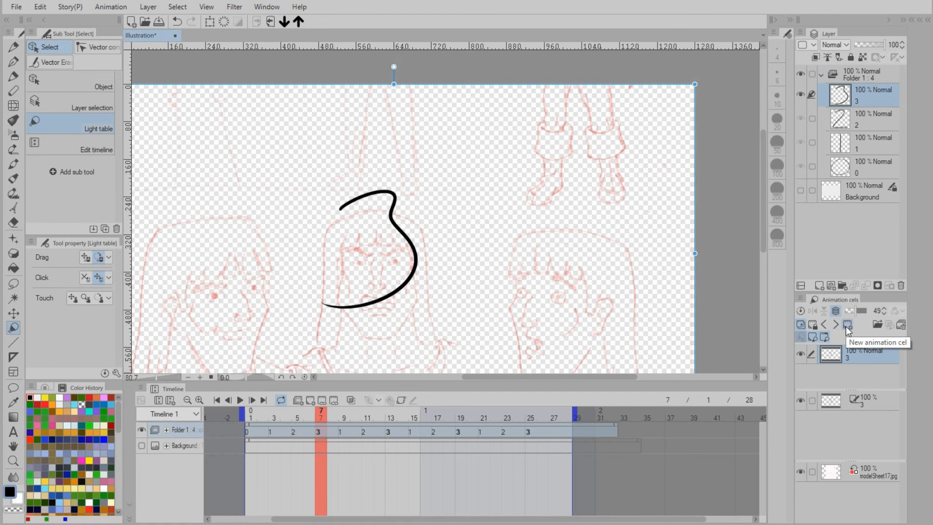
left_click(845, 326)
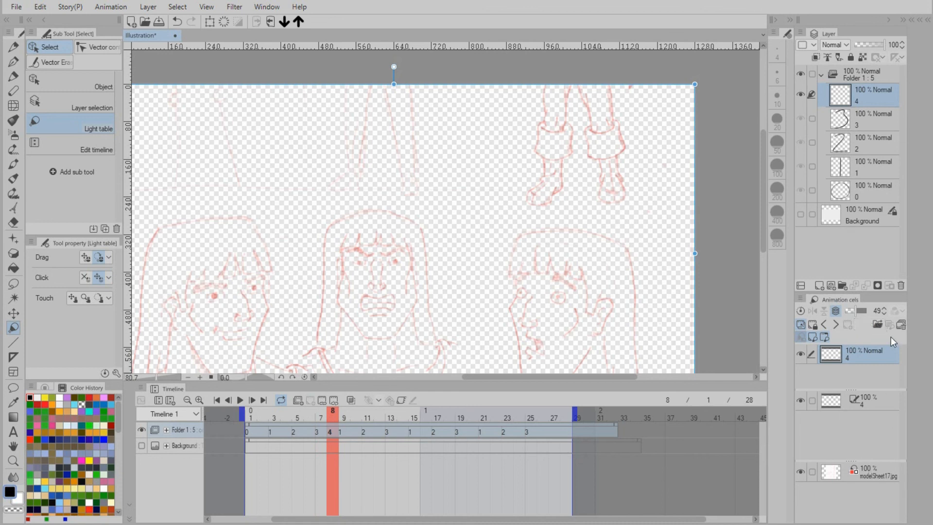
Step: Remove modelSheet17.jpg from the common light table for the canvas
left_click(876, 474)
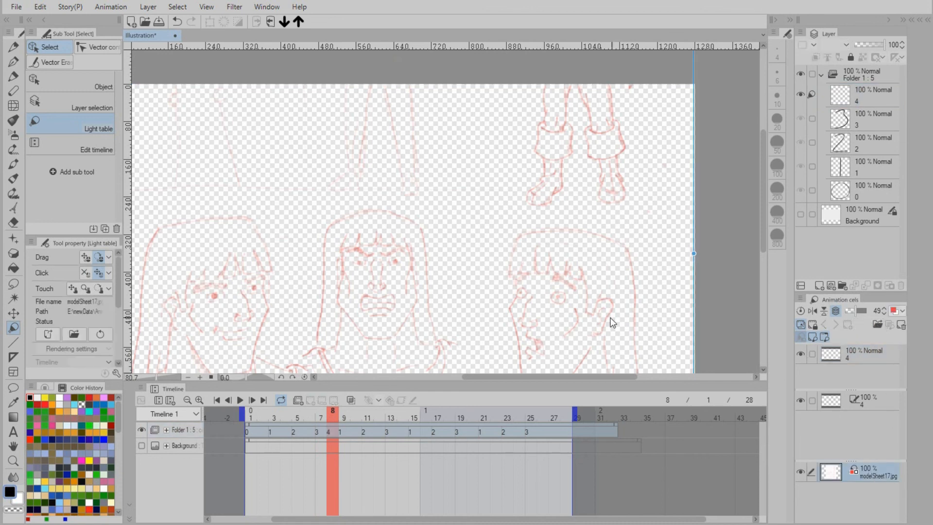
left_click(899, 325)
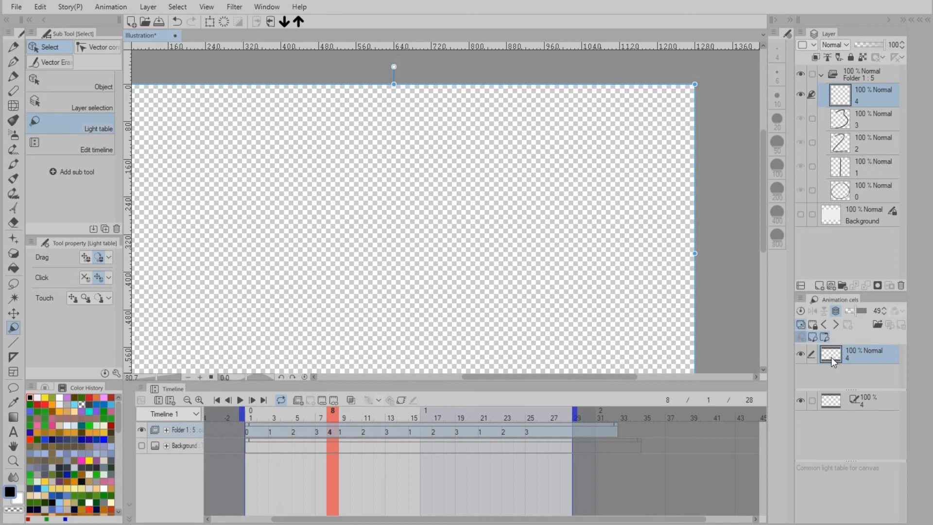
Step: Turn off the common light table for the canvas and register cel 1 on cel 4's own light table
left_click(824, 337)
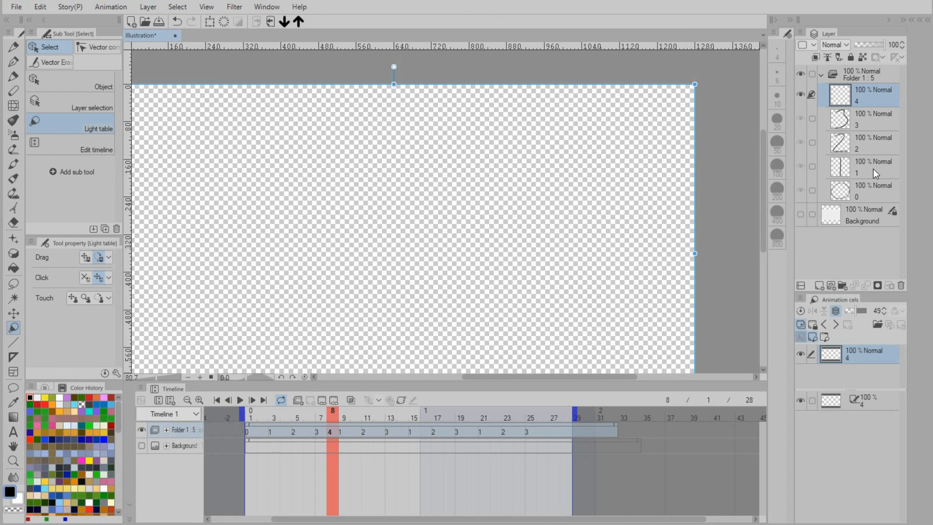
mouse_move(873, 170)
left_mouse_down()
mouse_move(851, 422)
mouse_move(853, 414)
left_mouse_up()
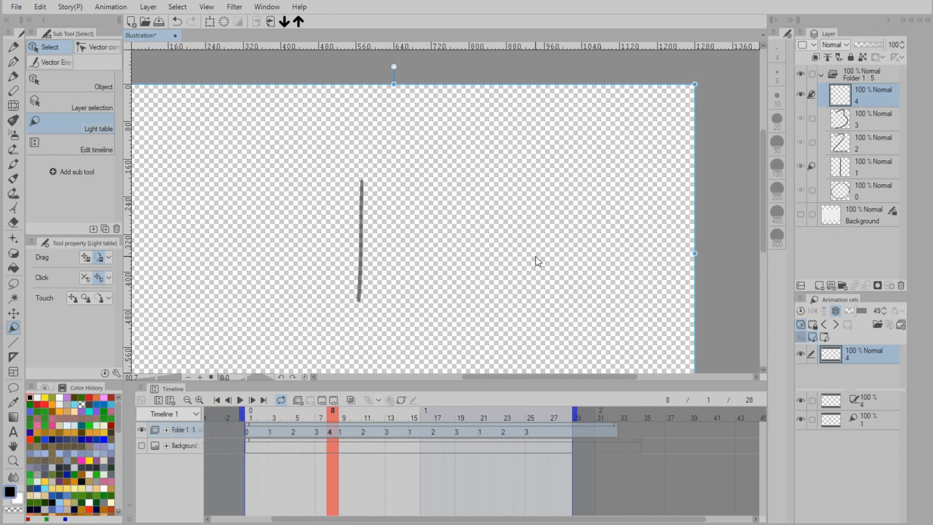
Step: Draw the slanted and horizontal strokes of a 4 on cel 4 with the Turnip pen, using cel 1's line as the stem
left_click(15, 61)
mouse_move(360, 182)
left_mouse_down()
mouse_move(320, 239)
mouse_move(398, 236)
left_mouse_up()
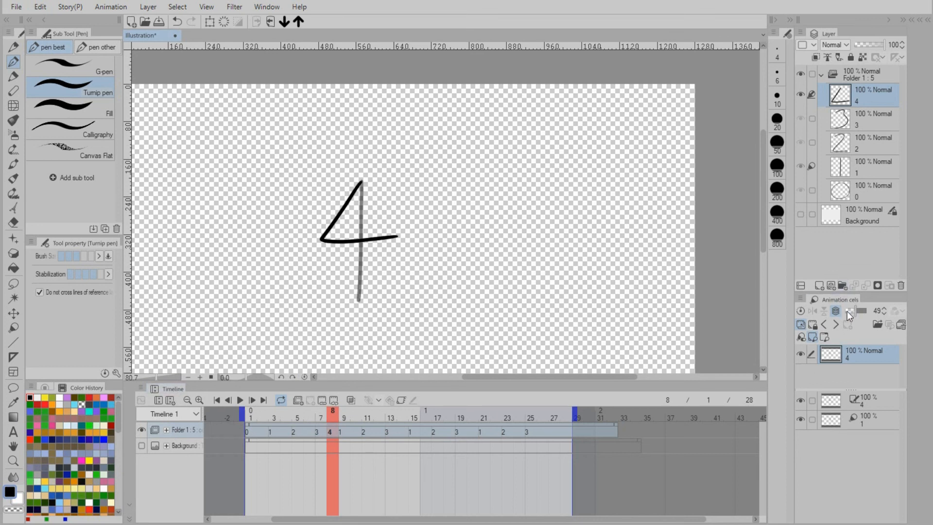
left_click(110, 8)
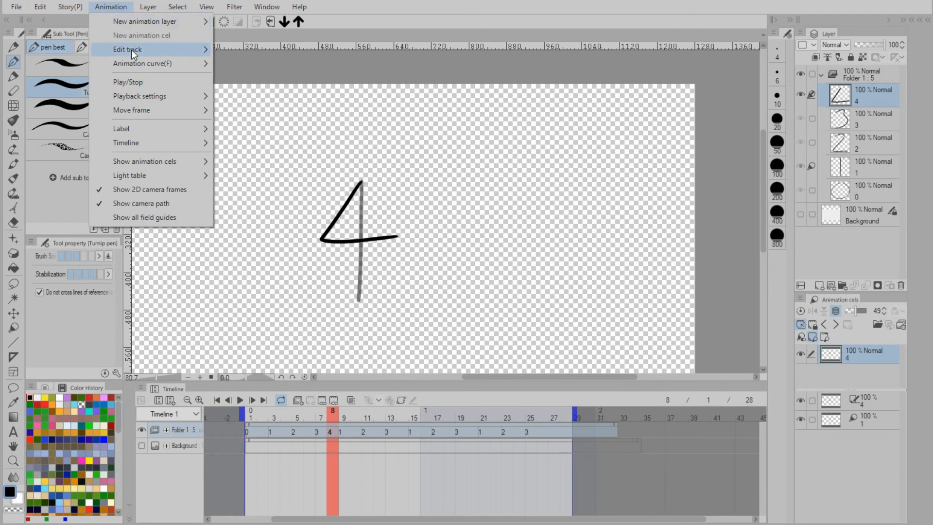
mouse_move(151, 63)
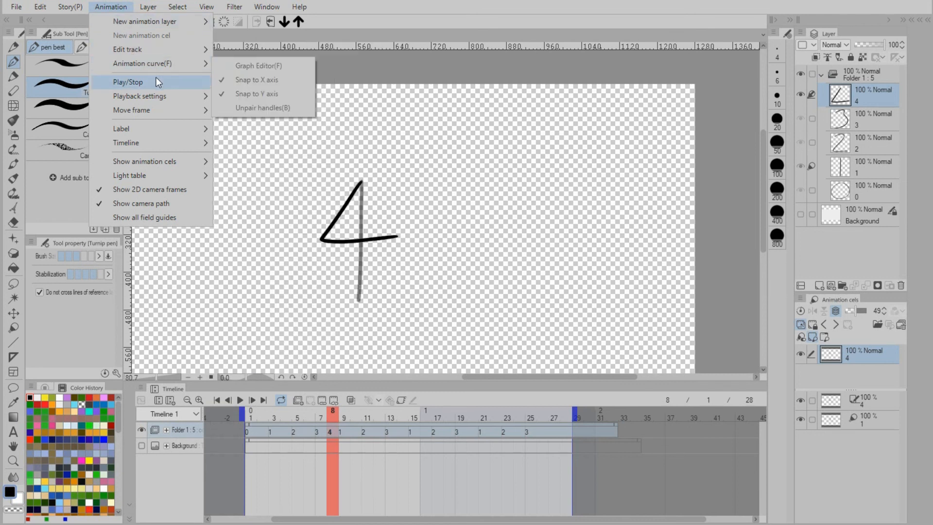
mouse_move(162, 98)
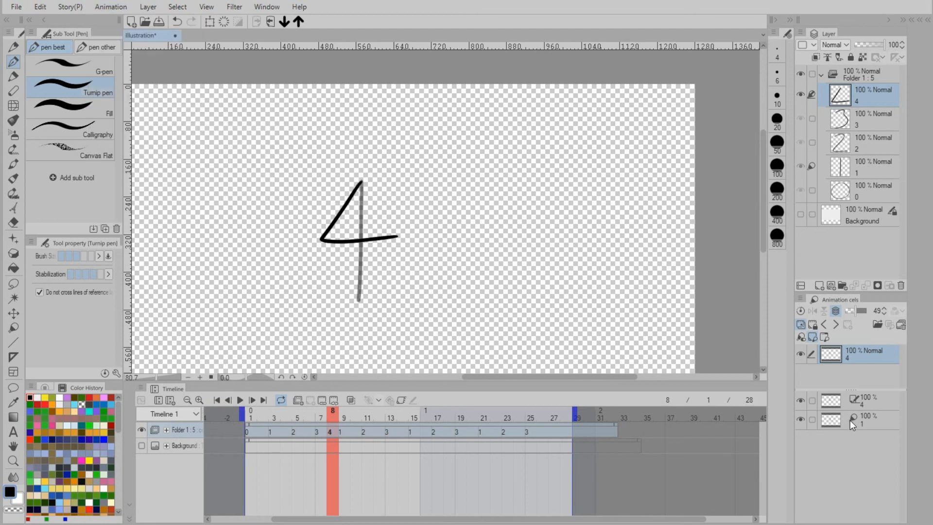
Step: Remove the cel 1 reference from cel 4's own light table
left_click(857, 418)
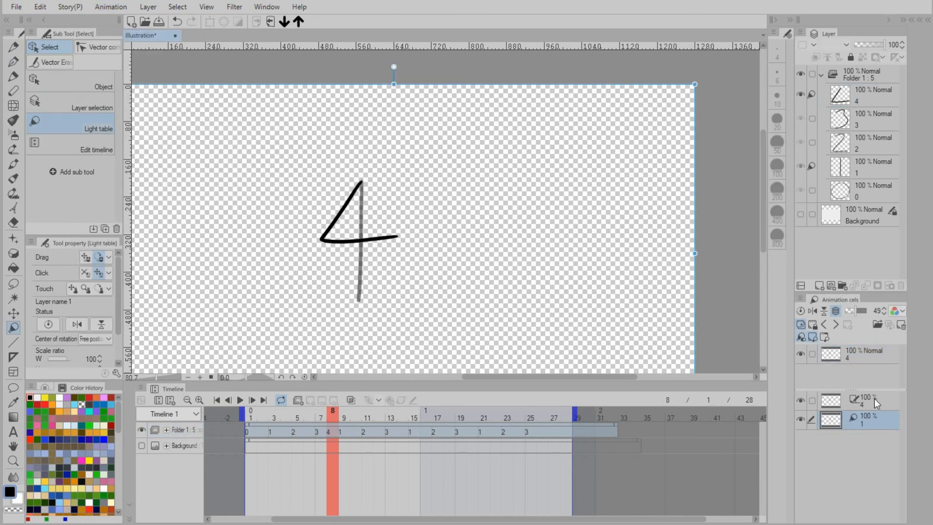
left_click(902, 323)
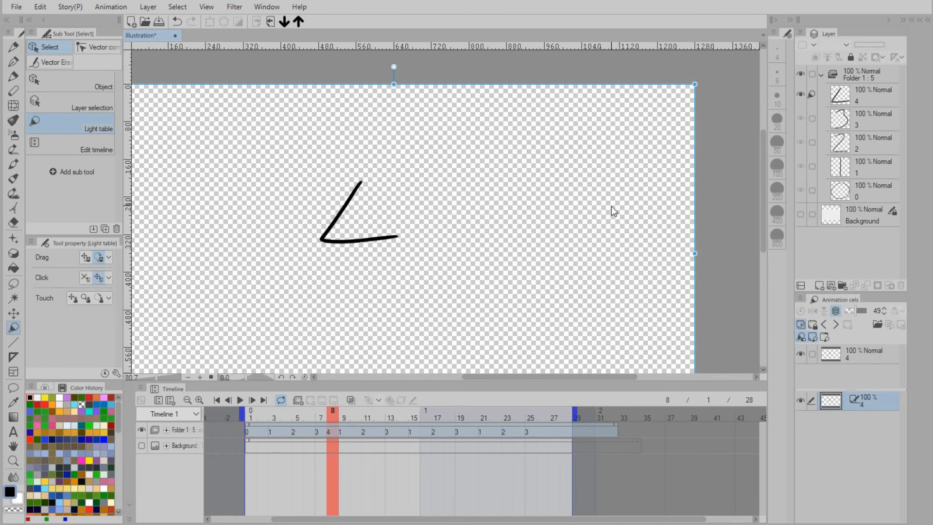